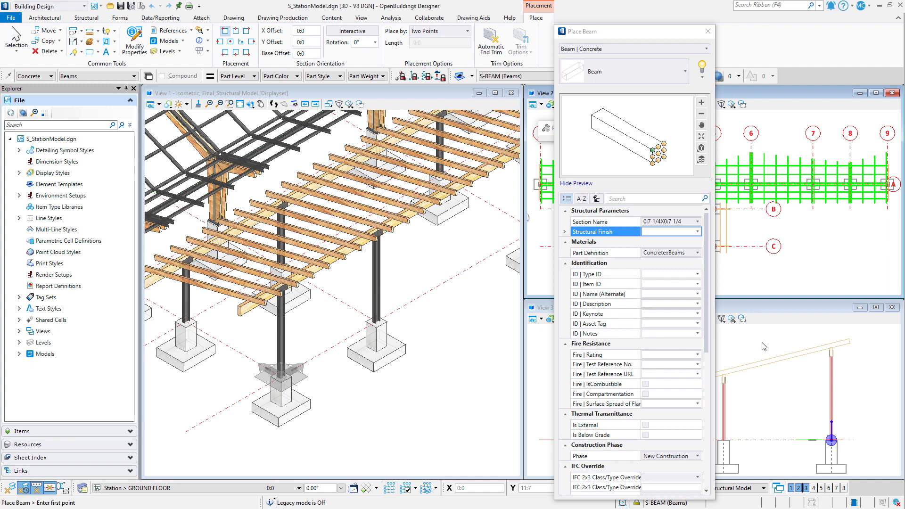
- Browse the User Shapes library for the beam's section name, look through the CONCRETE ELL sizes, and exit beam placement
click(696, 222)
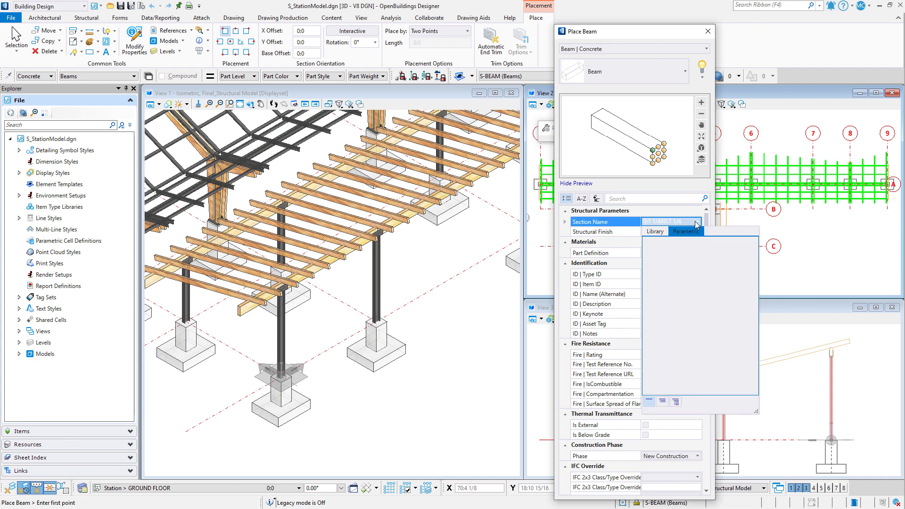
click(655, 231)
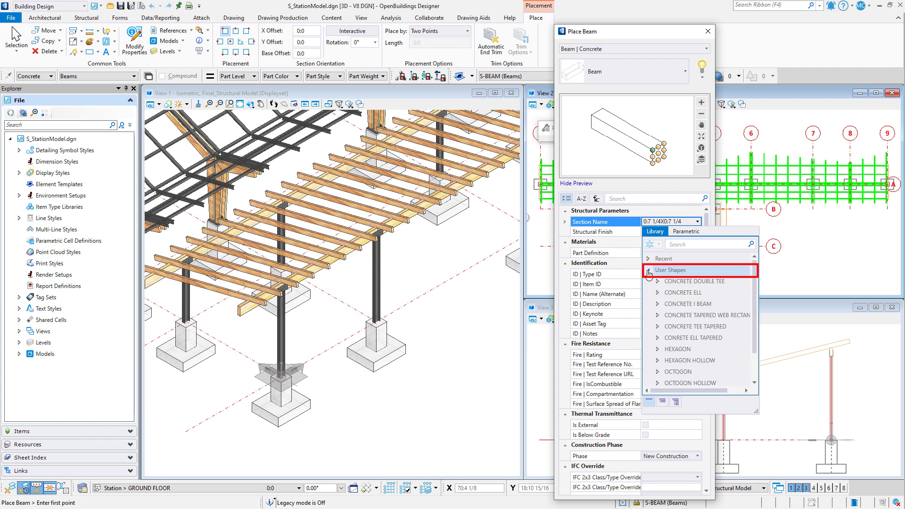
click(648, 271)
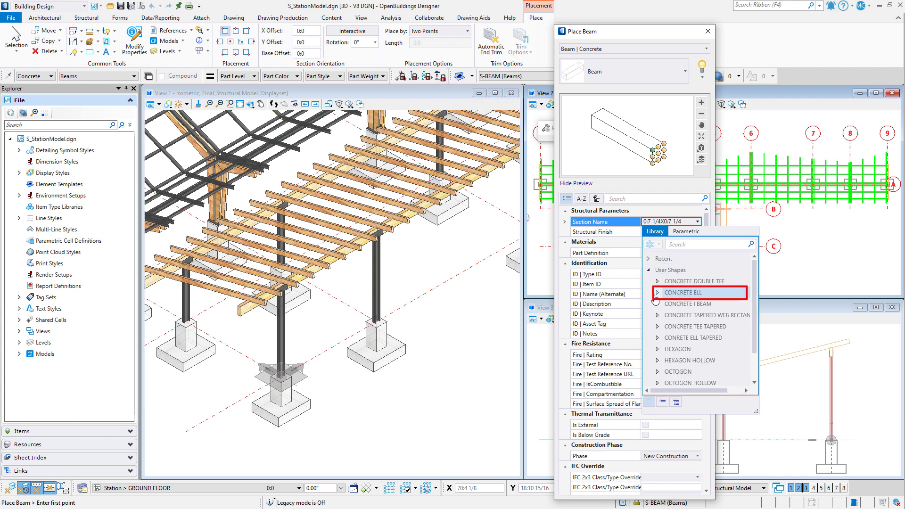
click(658, 293)
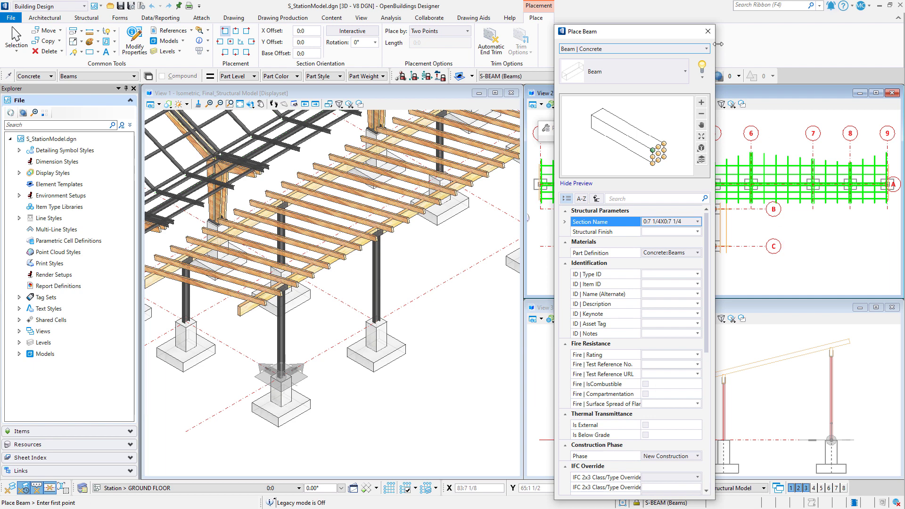
click(708, 31)
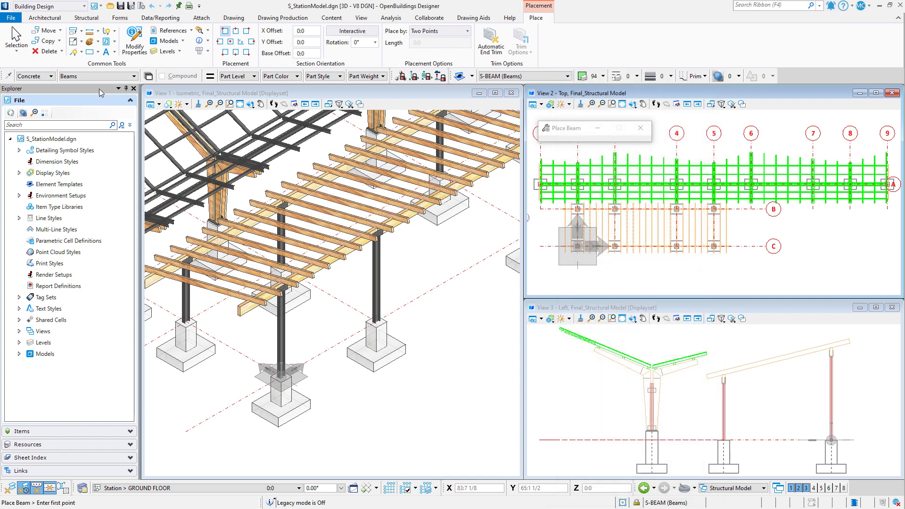
click(19, 48)
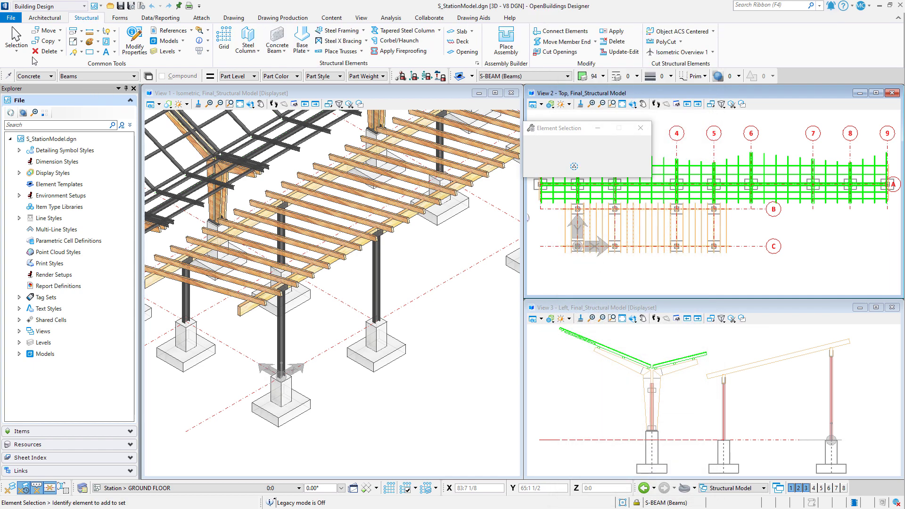
- Browse for a file to open and set the directory to the TFDIR configuration variable
click(13, 19)
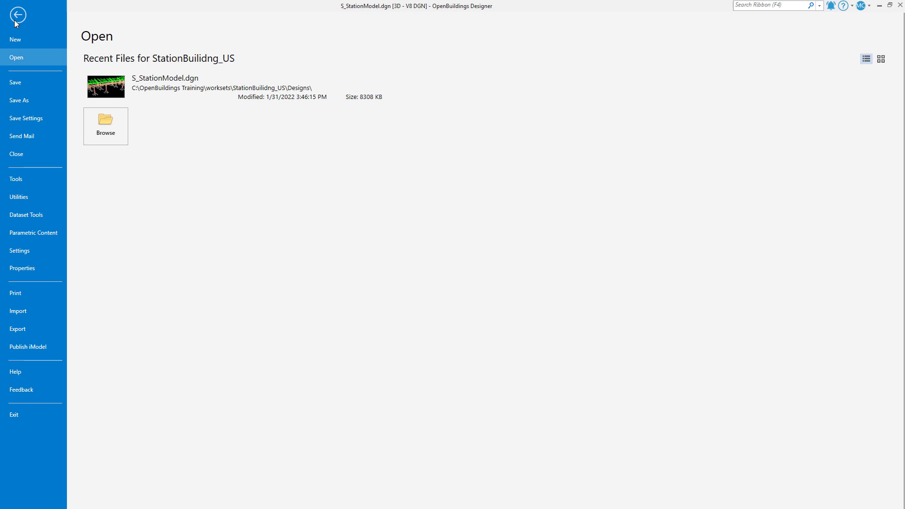
click(107, 140)
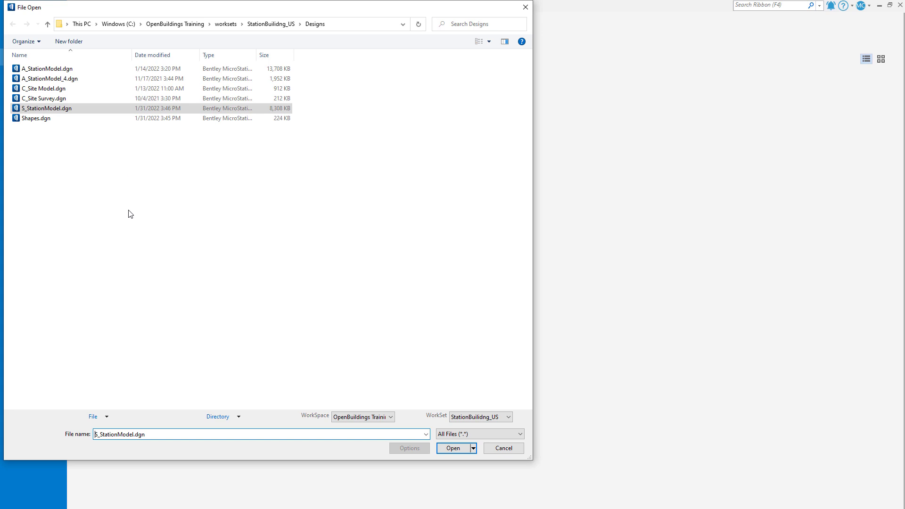
click(238, 418)
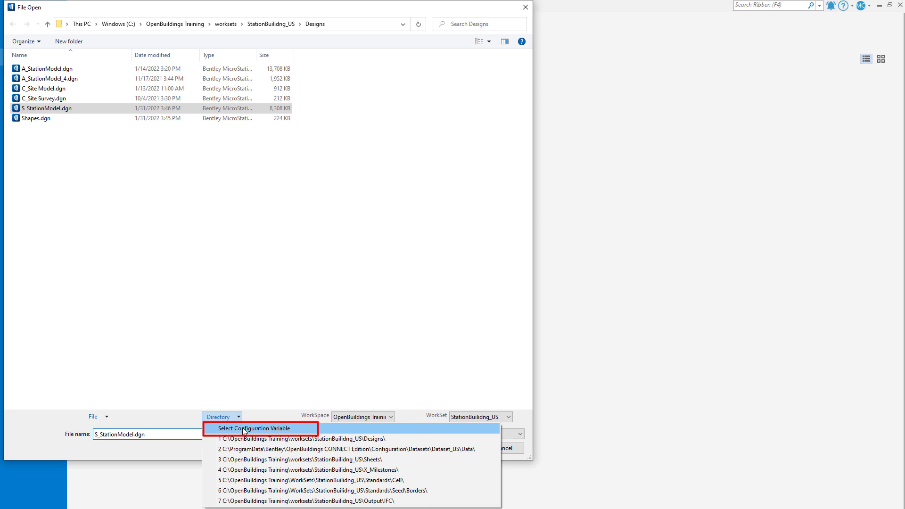
click(244, 430)
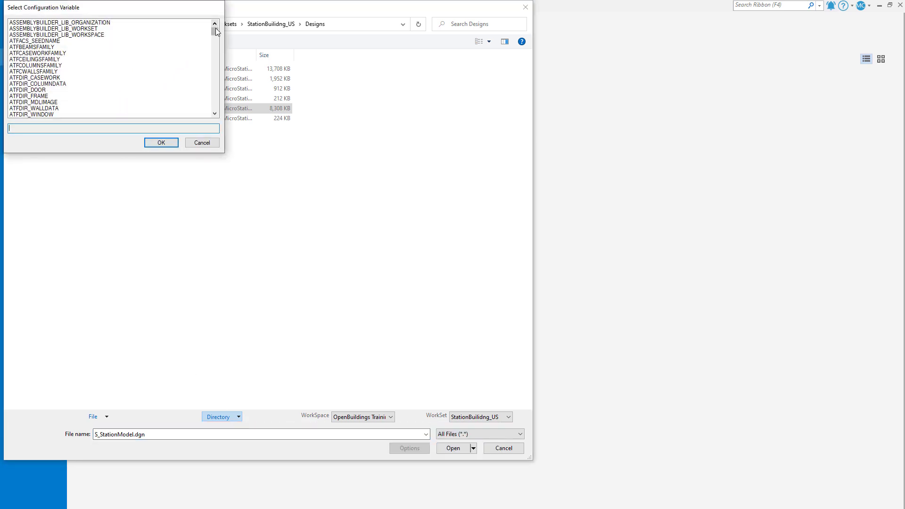
drag(216, 27, 208, 105)
click(39, 66)
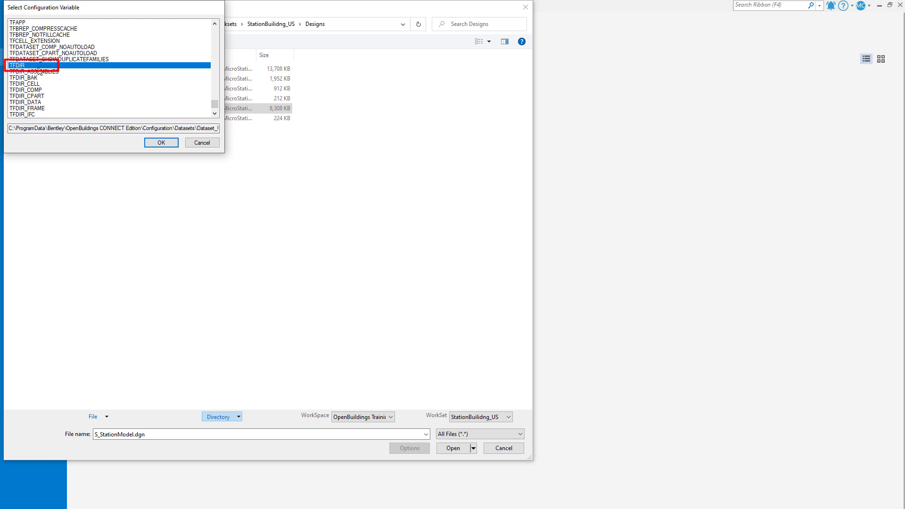
click(171, 143)
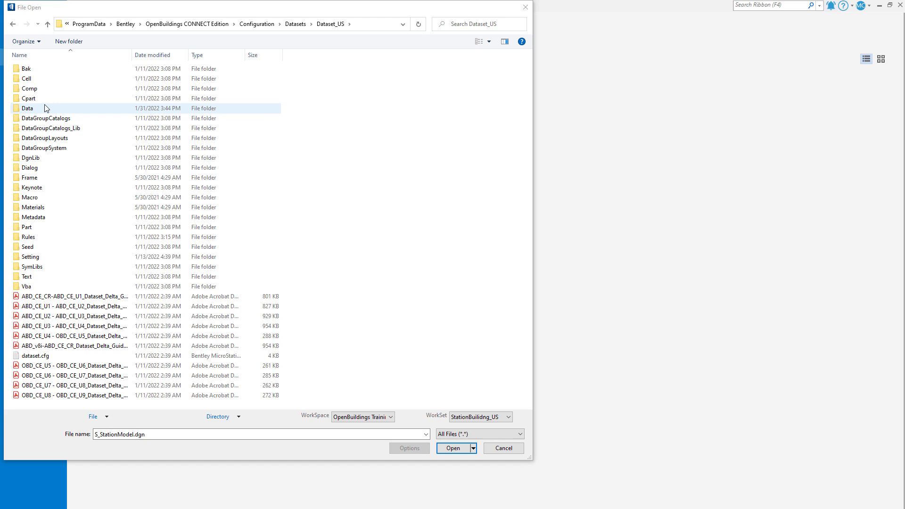
- Open Structural_User-Defined_Imperial.dgn from the dataset's Data folder
double_click(28, 108)
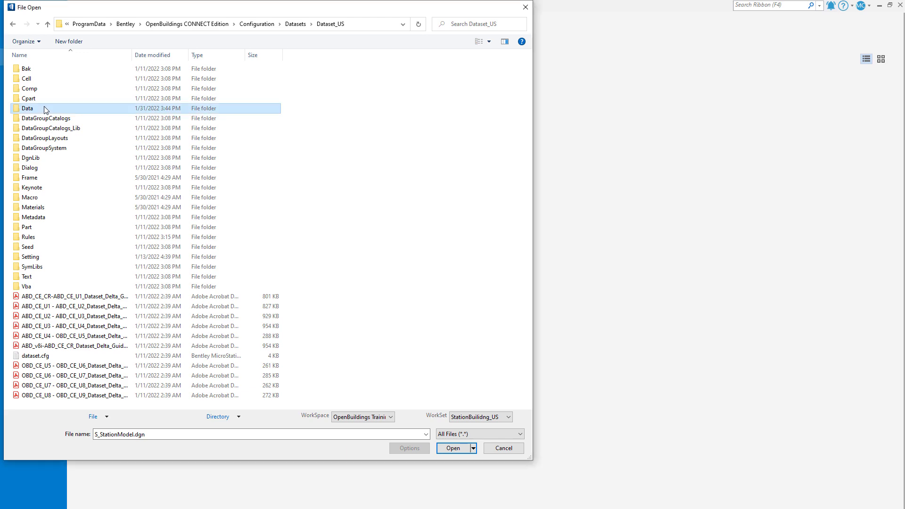
scroll(45, 110, down, 10)
scroll(43, 110, down, 7)
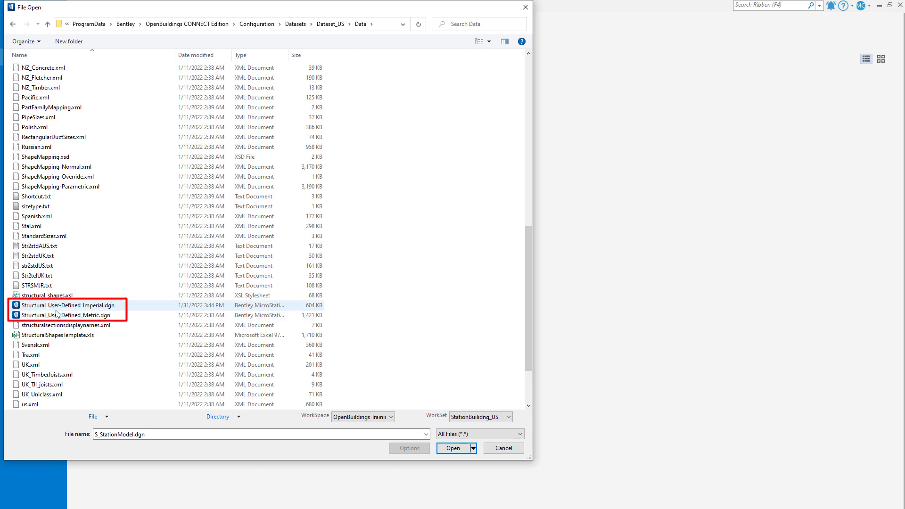
click(54, 306)
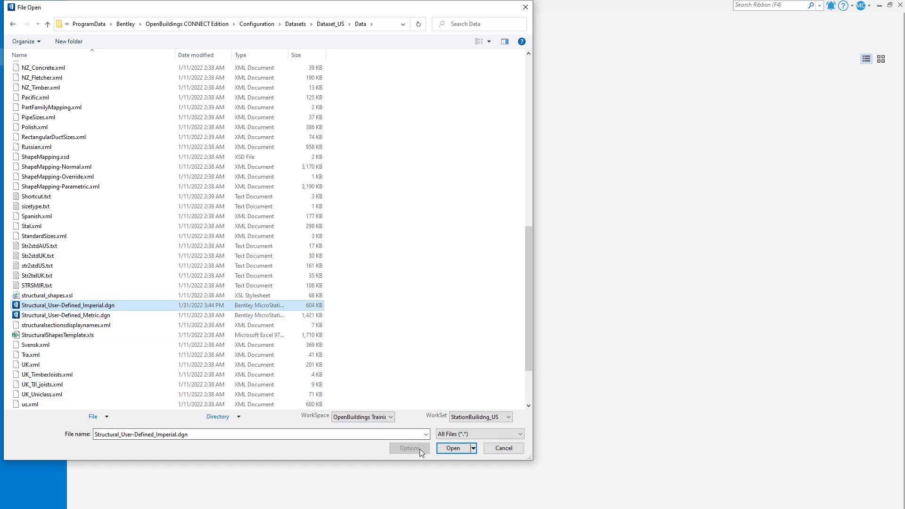
click(453, 449)
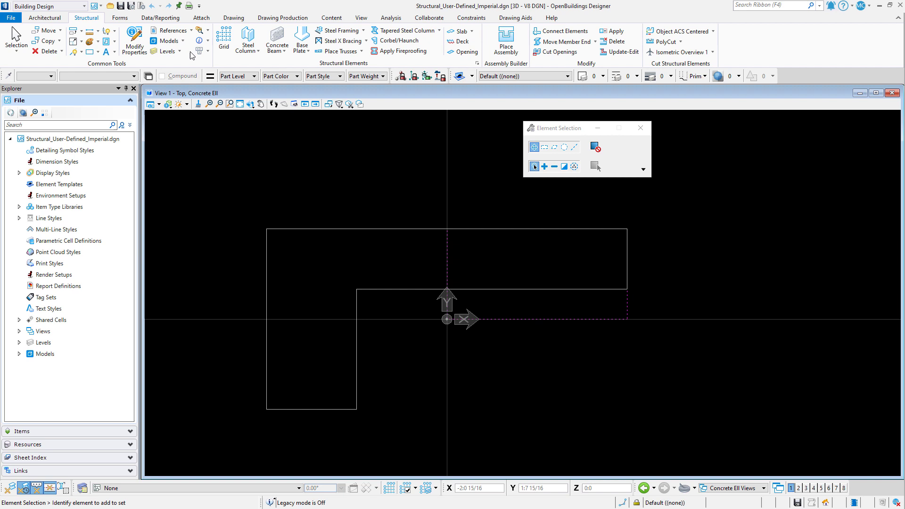
- List the file's models and view the Concrete Ell Tapered and Concrete Double Tee profiles
click(183, 41)
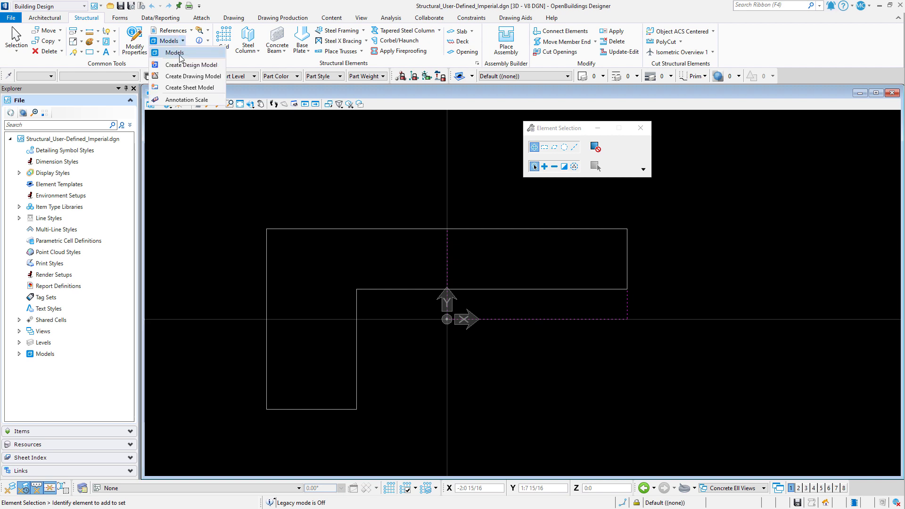
click(179, 59)
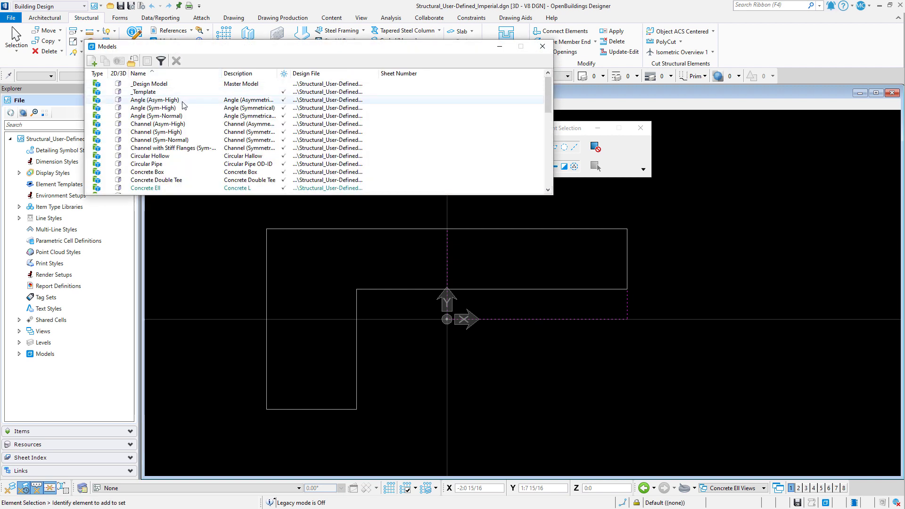
scroll(184, 107, down, 1)
scroll(184, 107, down, 1)
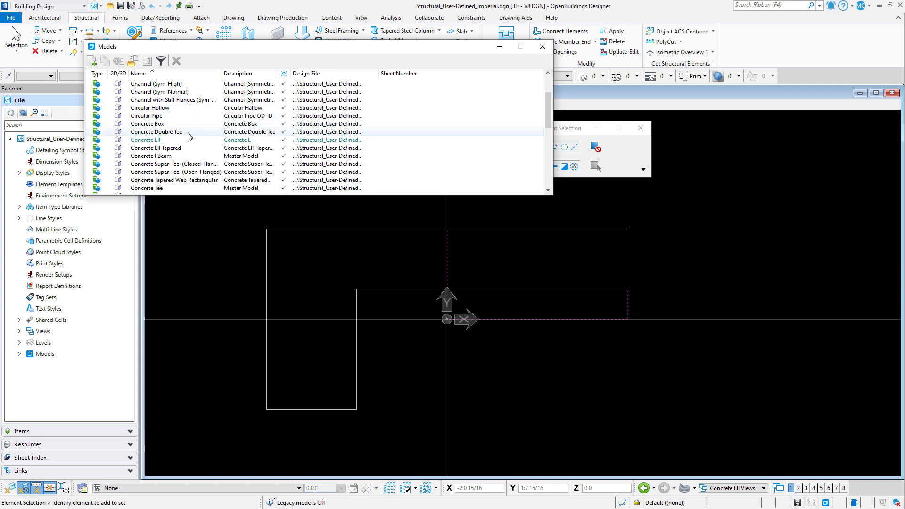
click(185, 149)
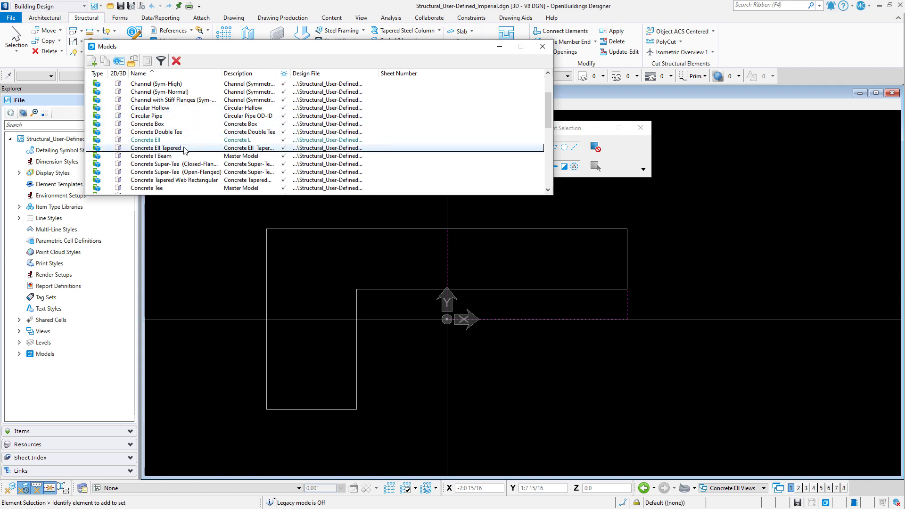
double_click(184, 149)
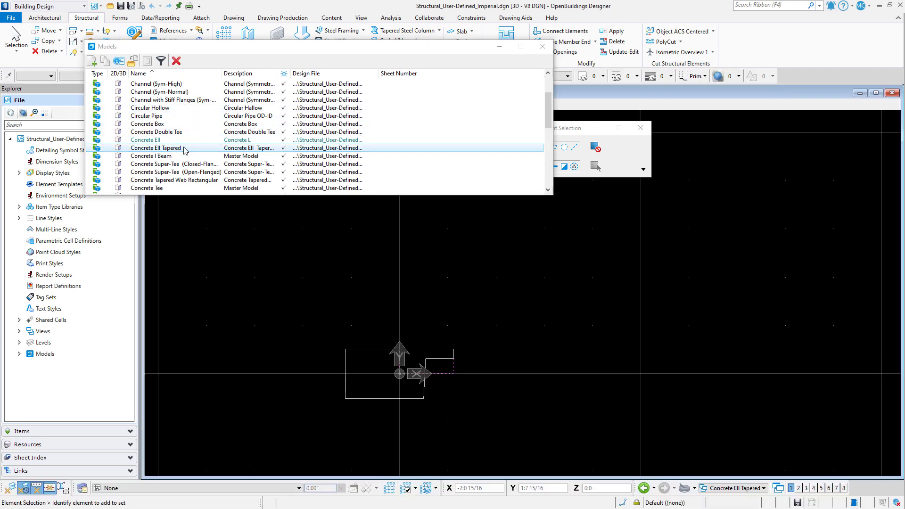
double_click(182, 134)
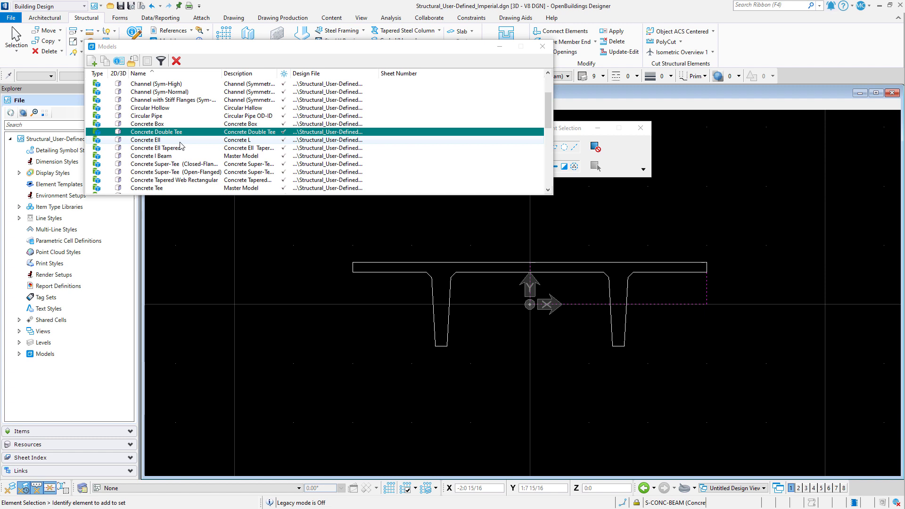
- Activate the Concrete Ell model and close the models list
click(180, 142)
double_click(180, 141)
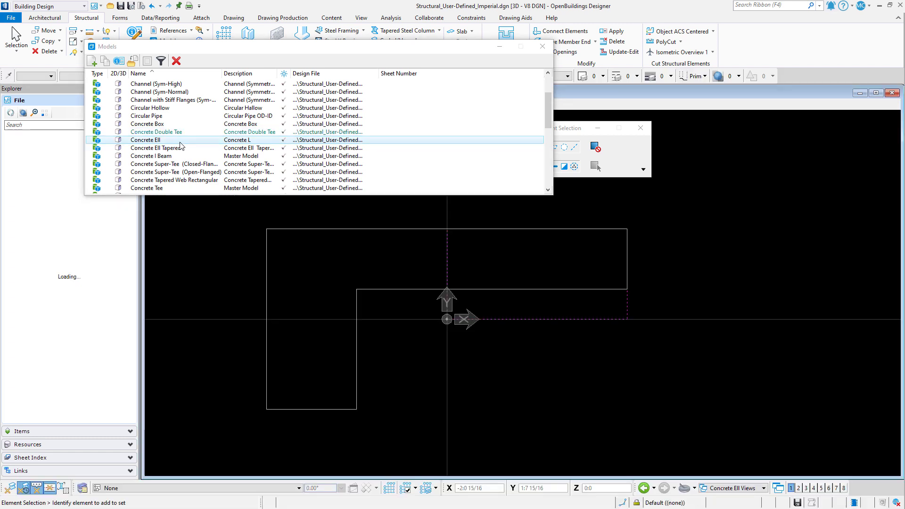
click(543, 46)
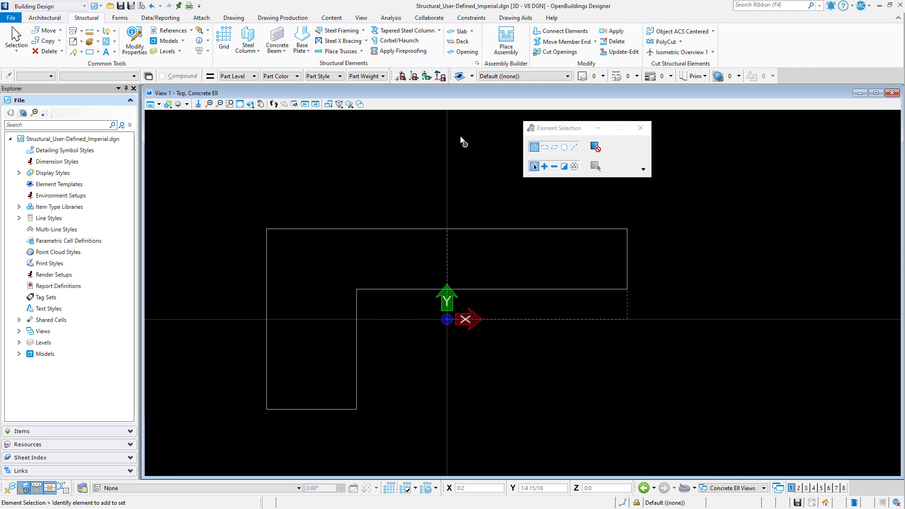
- Open the constraint variables of the Concrete Ell model and duplicate the 36x18Ell variation
click(467, 18)
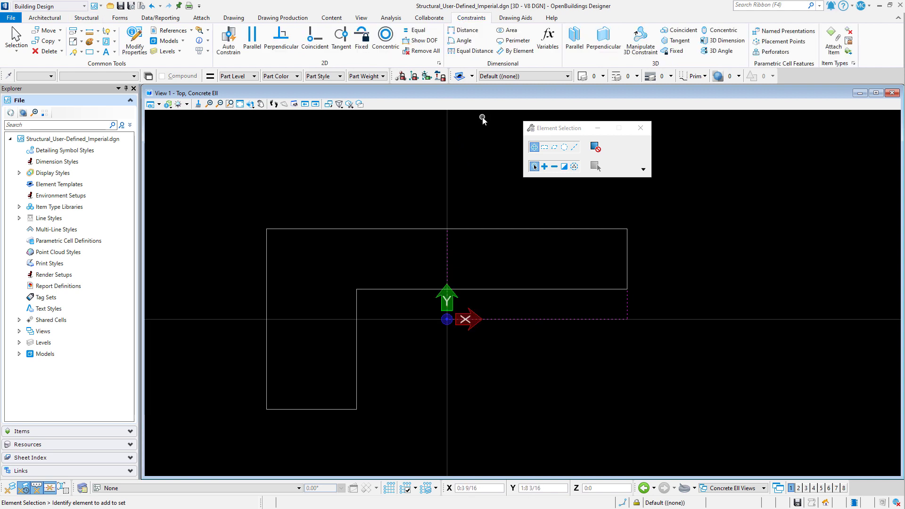
click(545, 42)
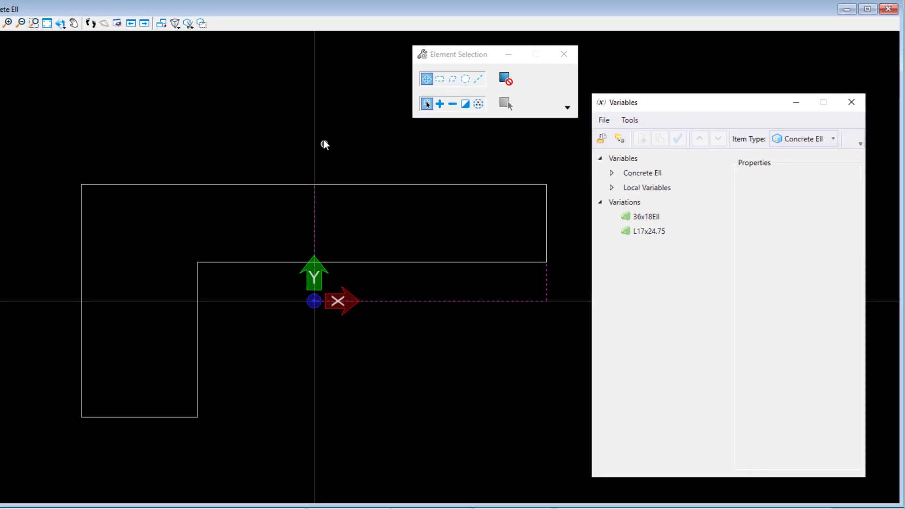
click(611, 173)
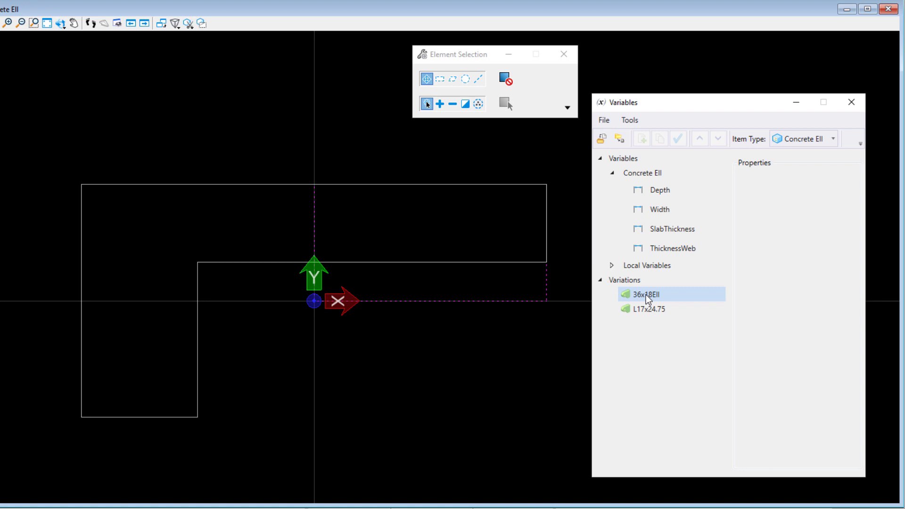
click(646, 295)
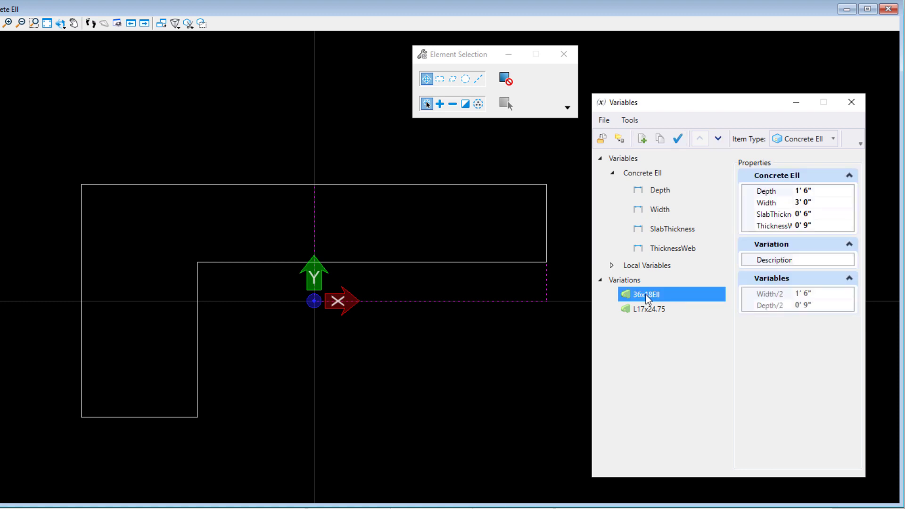
right_click(646, 295)
click(667, 332)
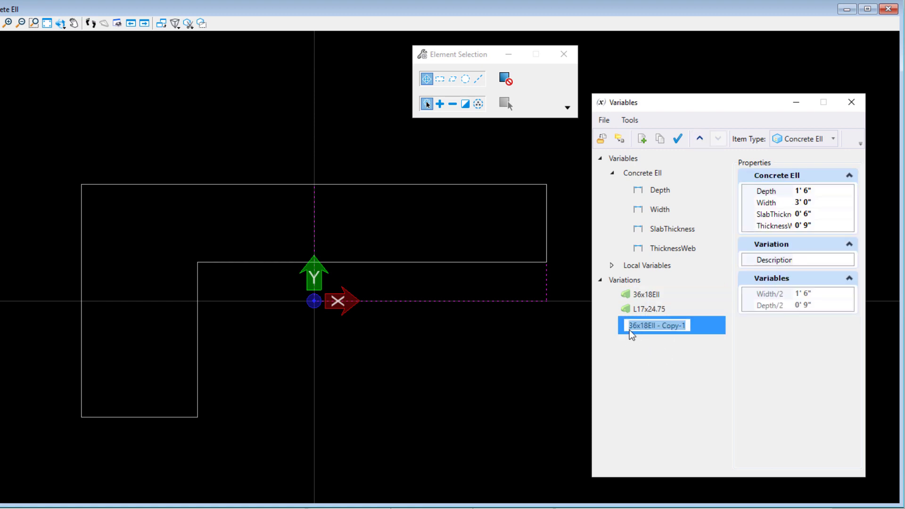
- Rename the copied variation as 24x12Ell
drag(631, 326, 637, 325)
text(24)
click(646, 326)
key(BackSpace)
text(2)
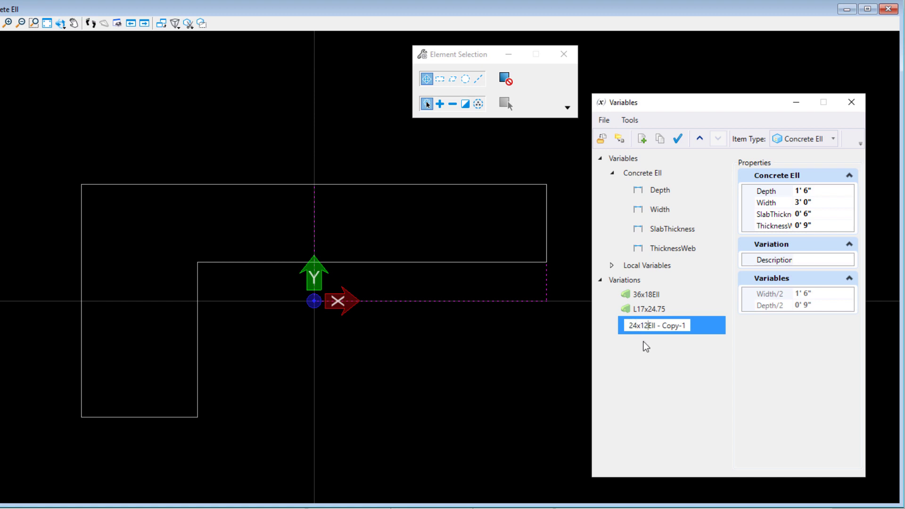
click(685, 326)
key(BackSpace)
key(BackSpace)
key(BackSpace)
key(BackSpace)
key(BackSpace)
key(BackSpace)
key(Return)
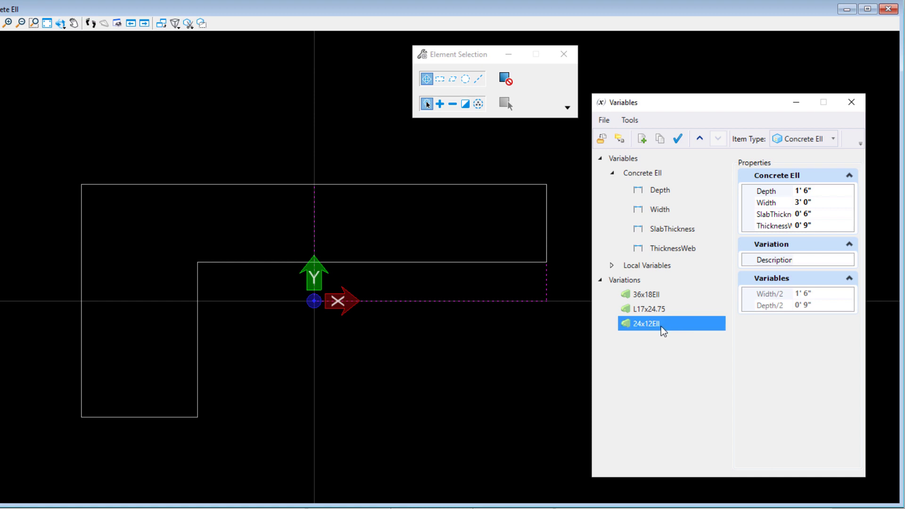
- Set the 24x12Ell variation's depth to 1' 0" and its width to 2' 0"
click(817, 191)
click(811, 190)
key(BackSpace)
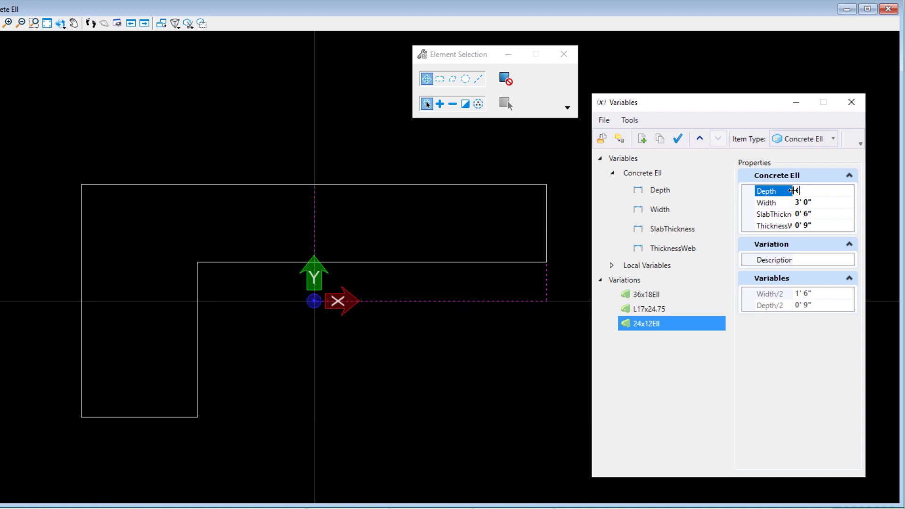
text(1)
click(814, 201)
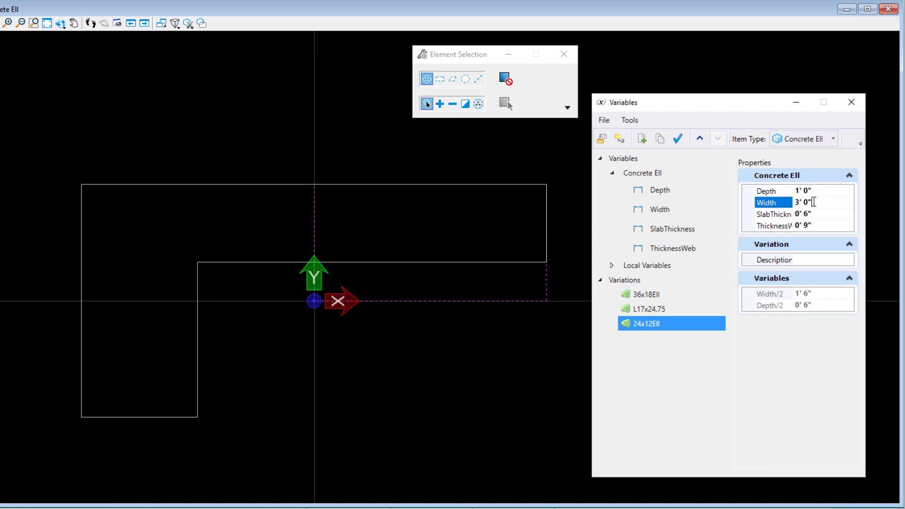
click(793, 200)
text(2)
click(815, 215)
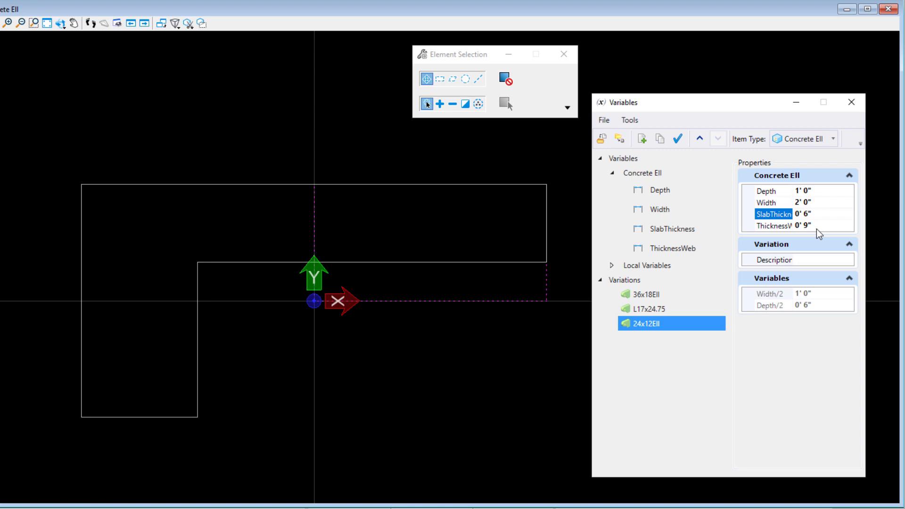
- Apply the 24x12Ell variation to the ell profile, deselect the profile and close the variables dialog
click(290, 265)
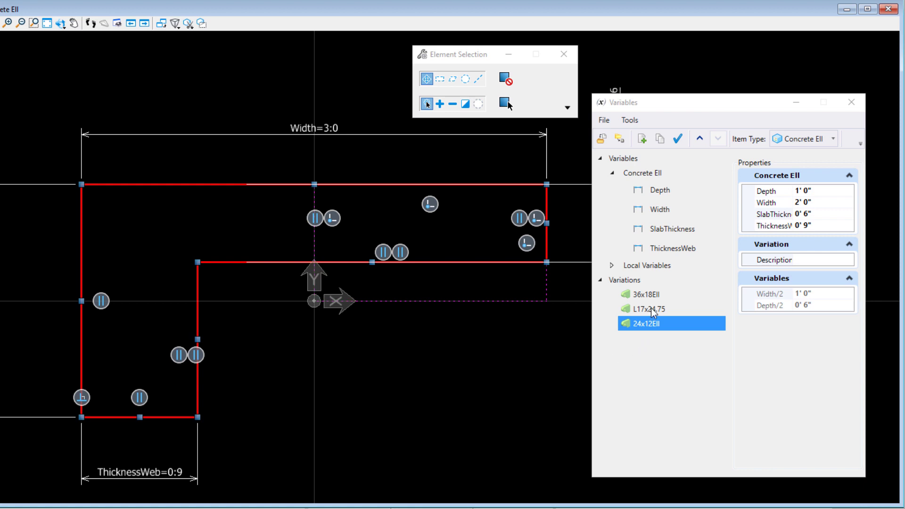
click(677, 140)
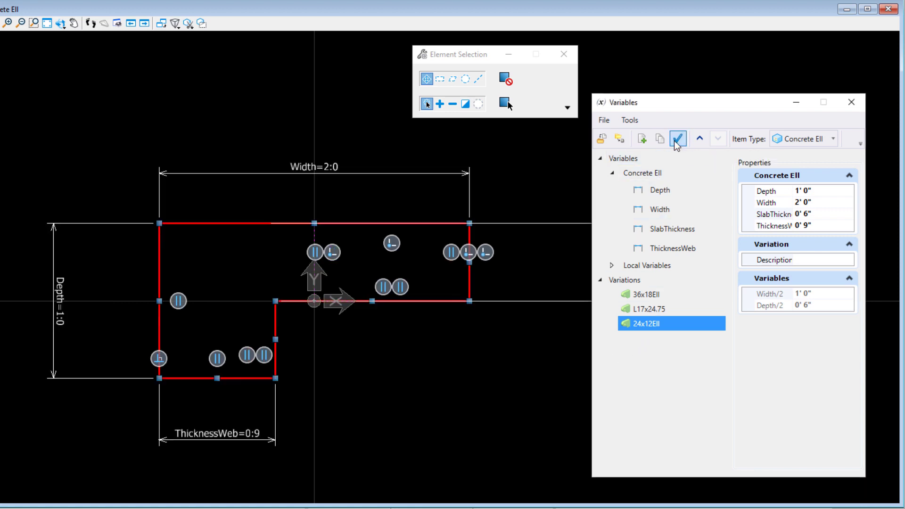
click(356, 380)
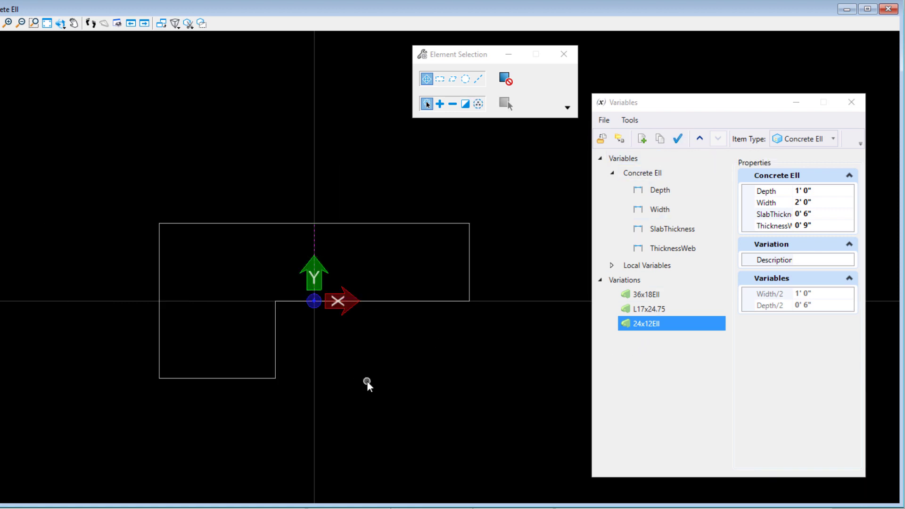
click(860, 108)
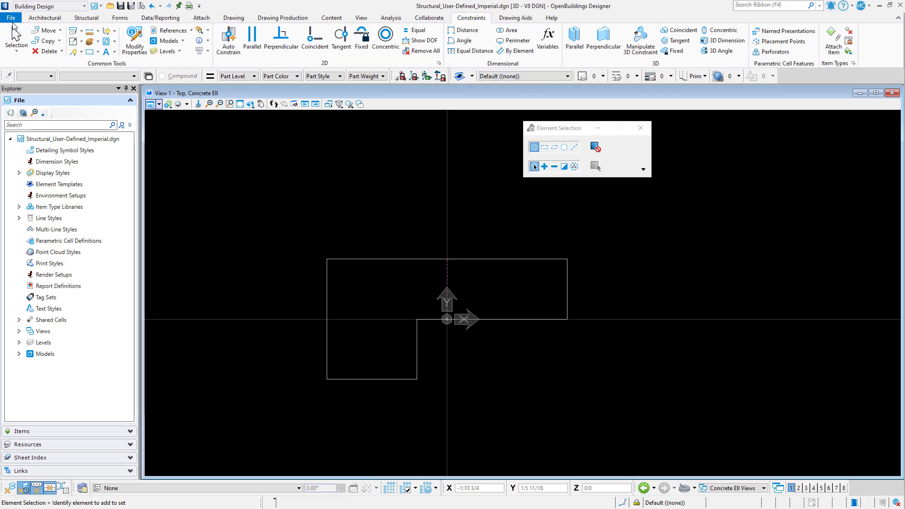
- Open the User Shape Manager from the Building settings and expand the User Shapes folder to list its catalogs
click(11, 17)
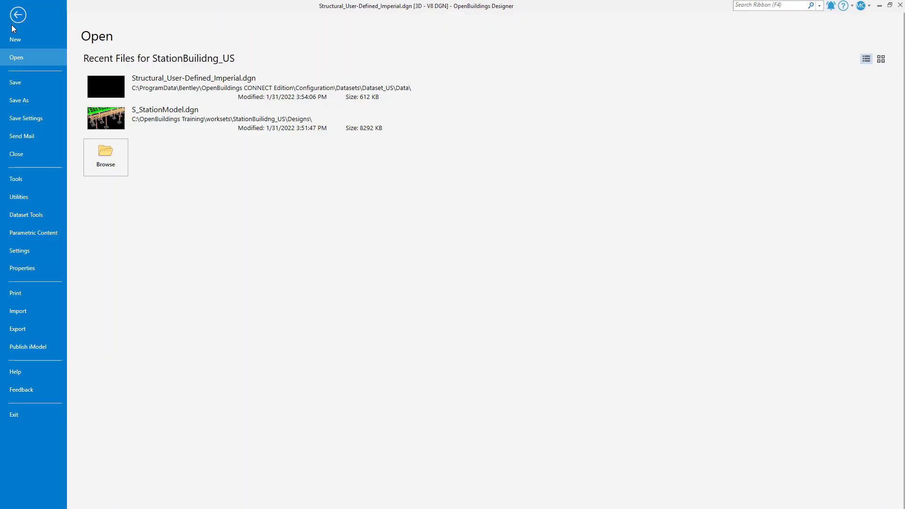
click(17, 248)
click(132, 128)
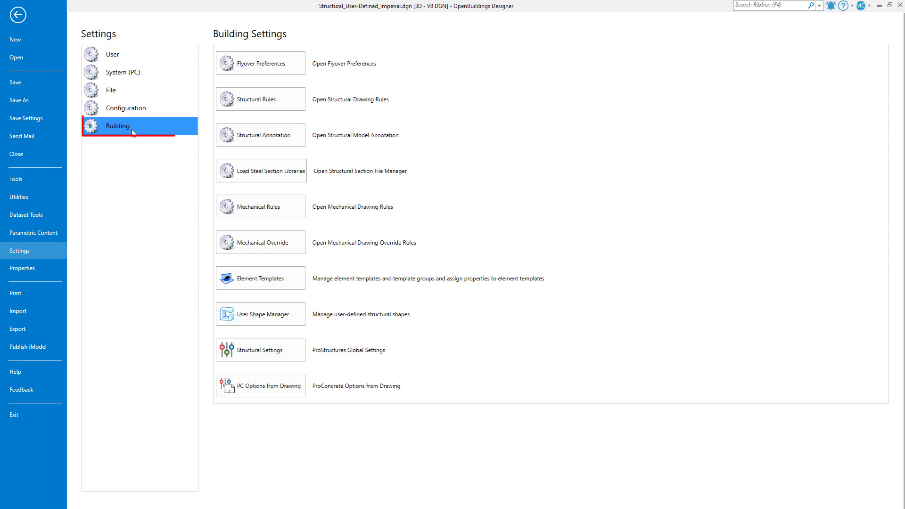
click(276, 323)
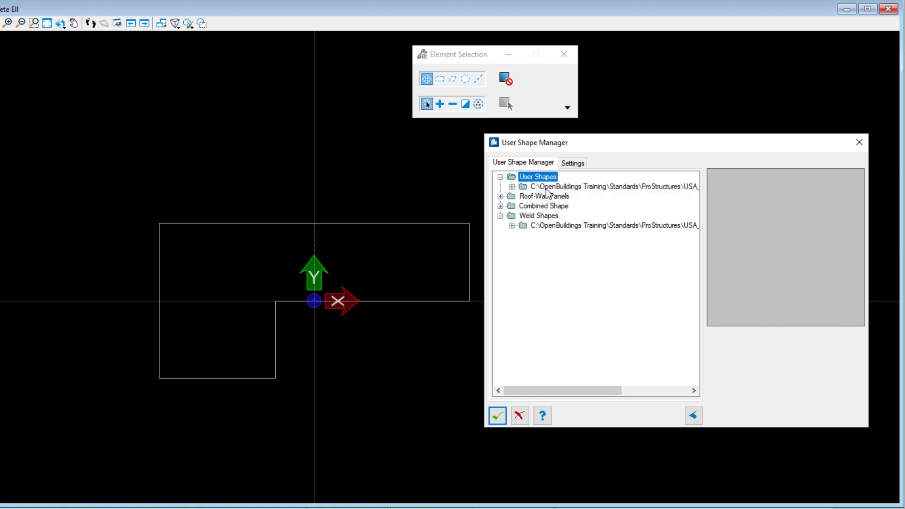
click(512, 186)
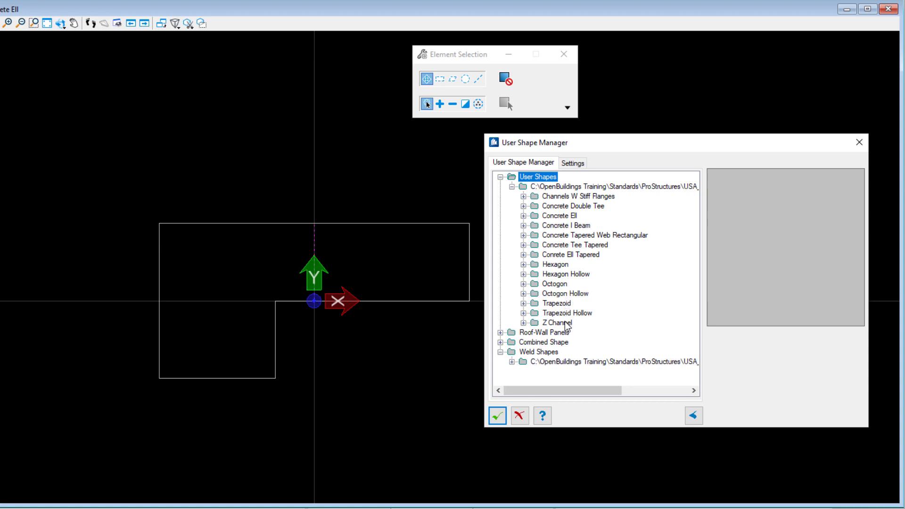
- Create a new user shape named 24x12Ell in the Concrete Ell catalog
right_click(576, 191)
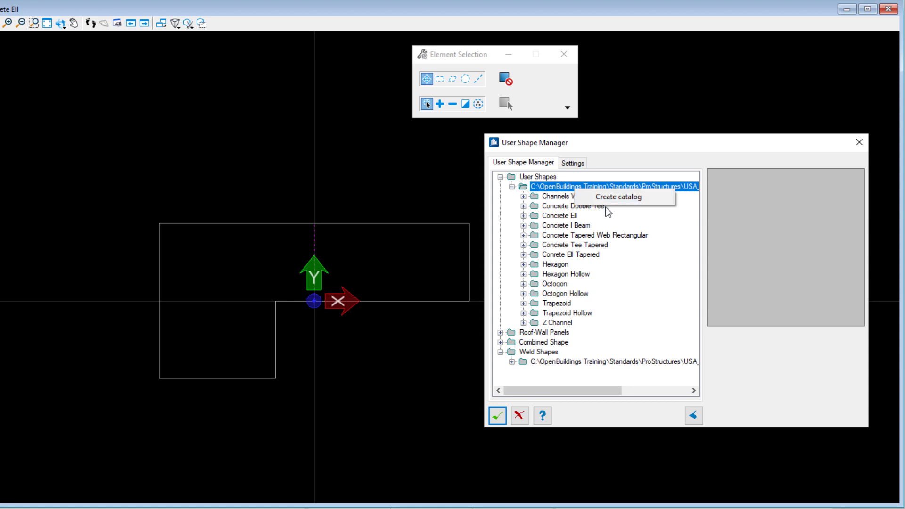
click(558, 218)
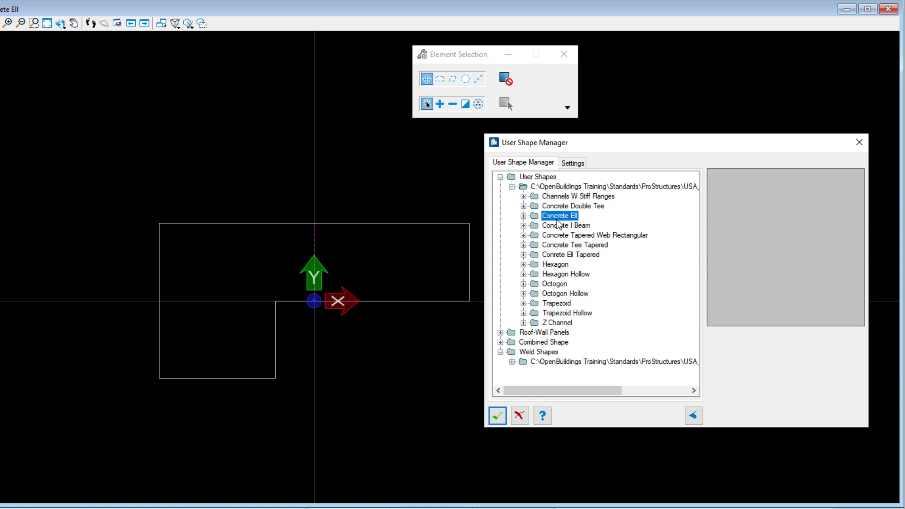
click(523, 215)
right_click(569, 220)
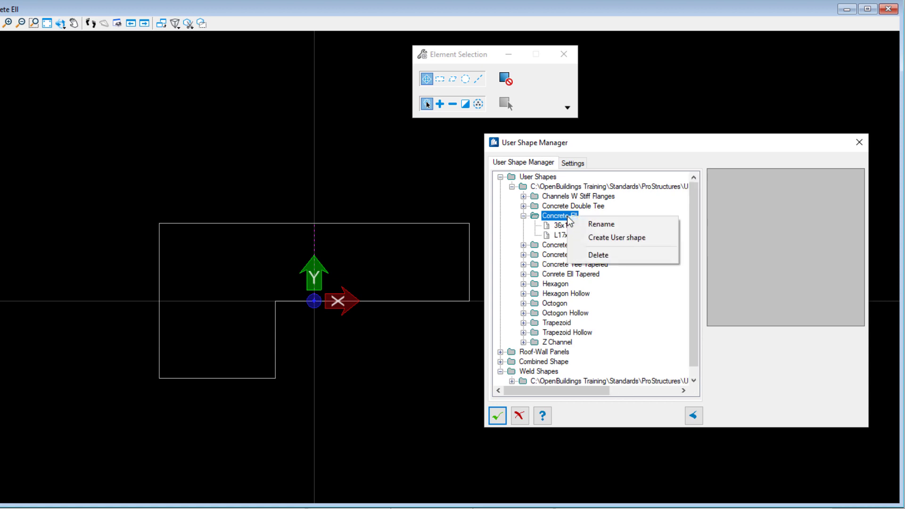
click(611, 238)
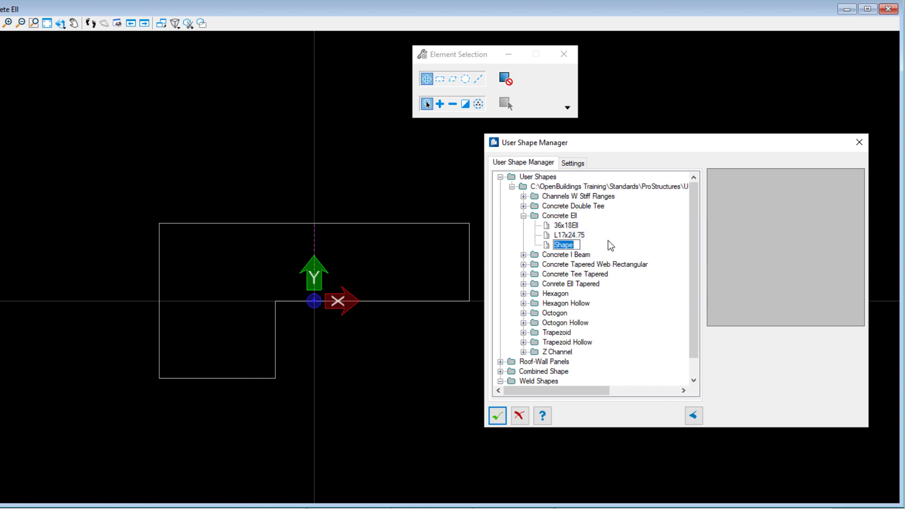
text(24x12Ell)
key(Tab)
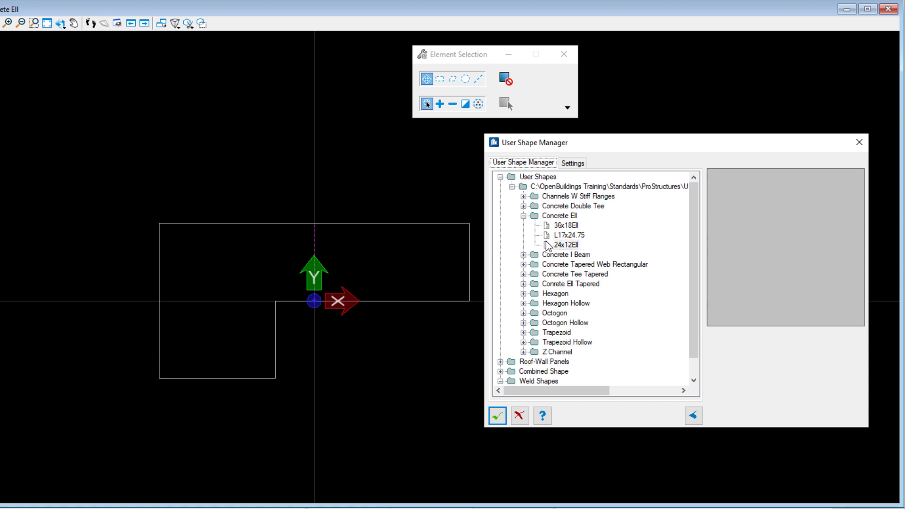
- Create the normal resolution of the 24x12Ell user shape from the ell outline, without any inner polylines
right_click(569, 247)
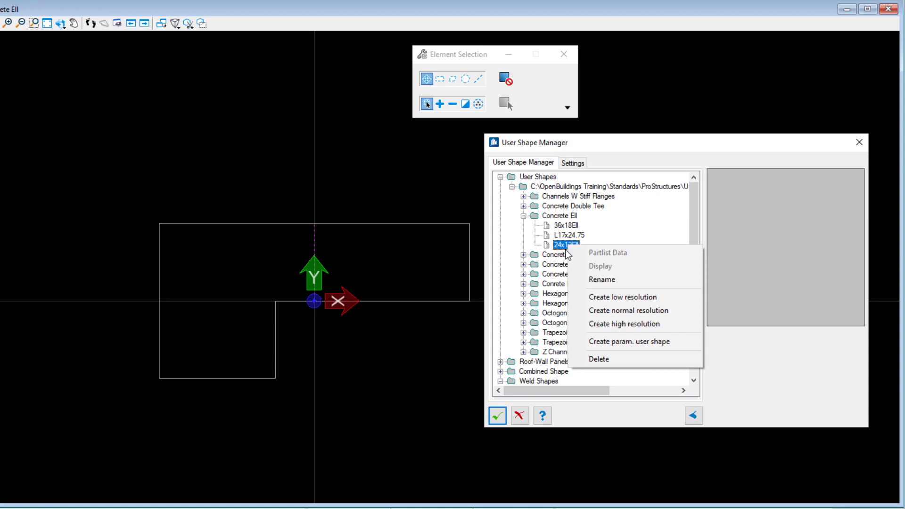
click(649, 311)
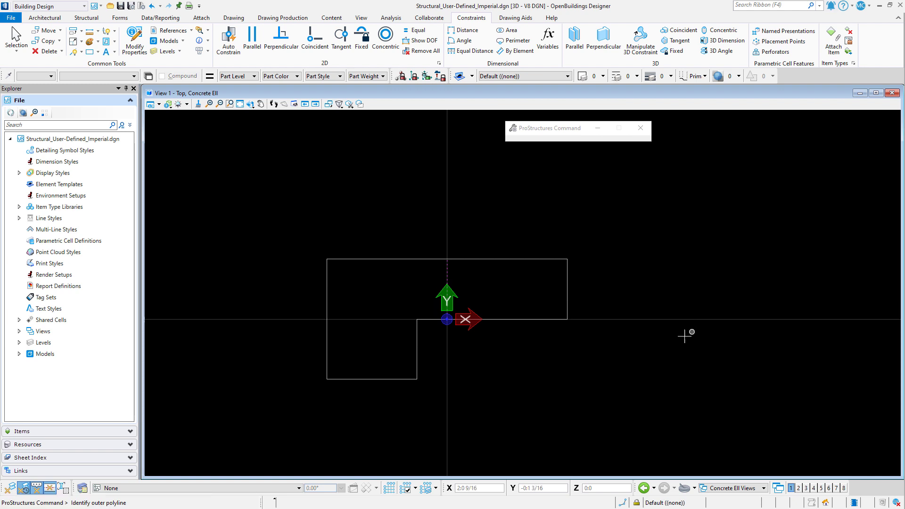
click(373, 380)
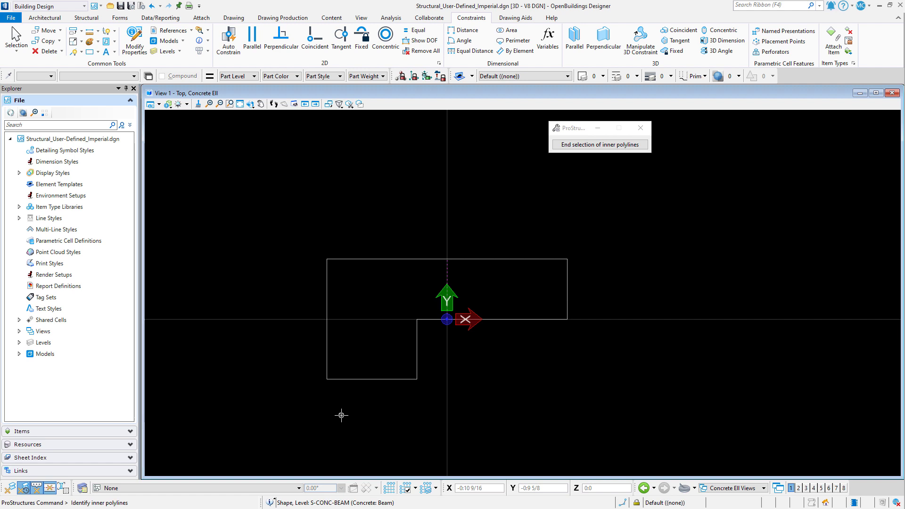
click(387, 414)
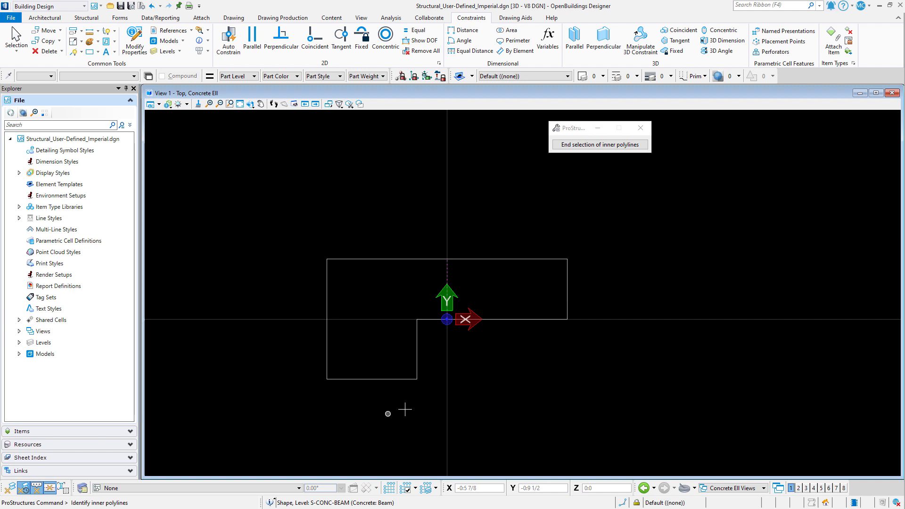
right_click(581, 188)
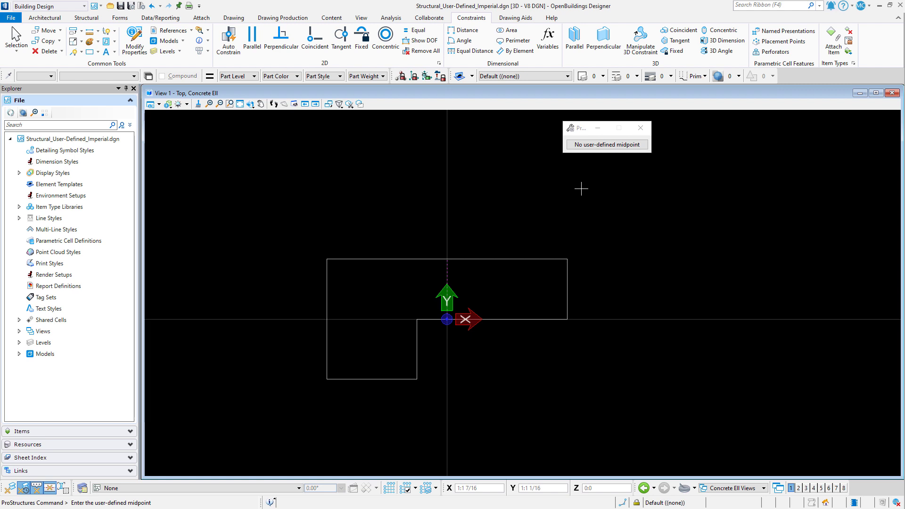
click(581, 190)
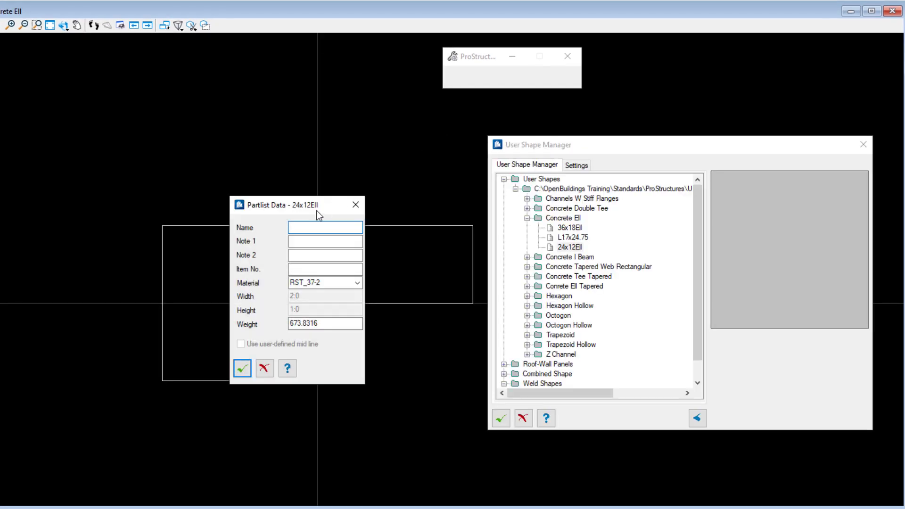
- Name the partlist data 24x12Ell, set its material to CONCRETE, and accept overwriting the existing shape definition
text(24x12Ell)
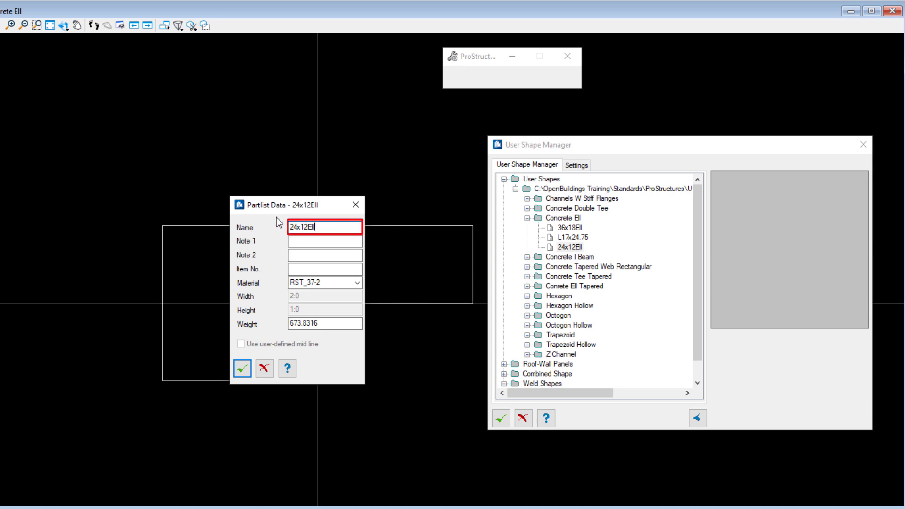
click(357, 283)
drag(357, 349, 346, 445)
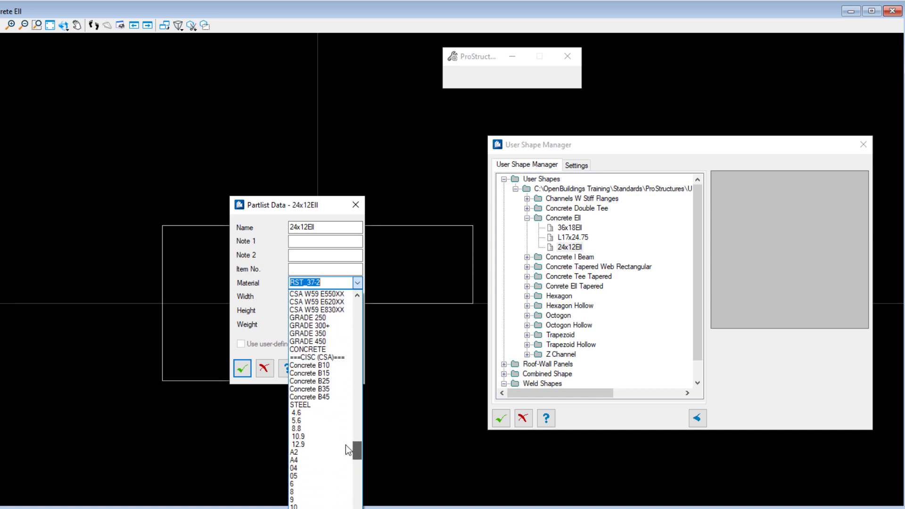
click(321, 350)
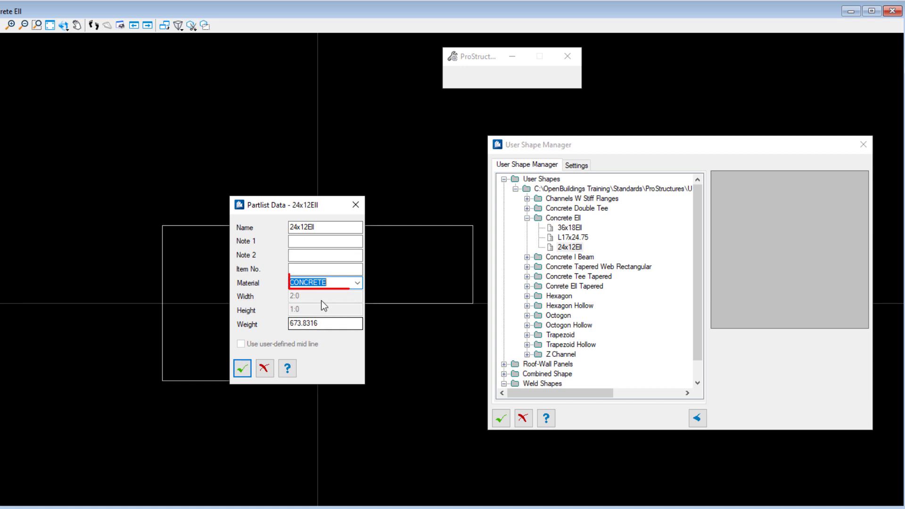
click(241, 368)
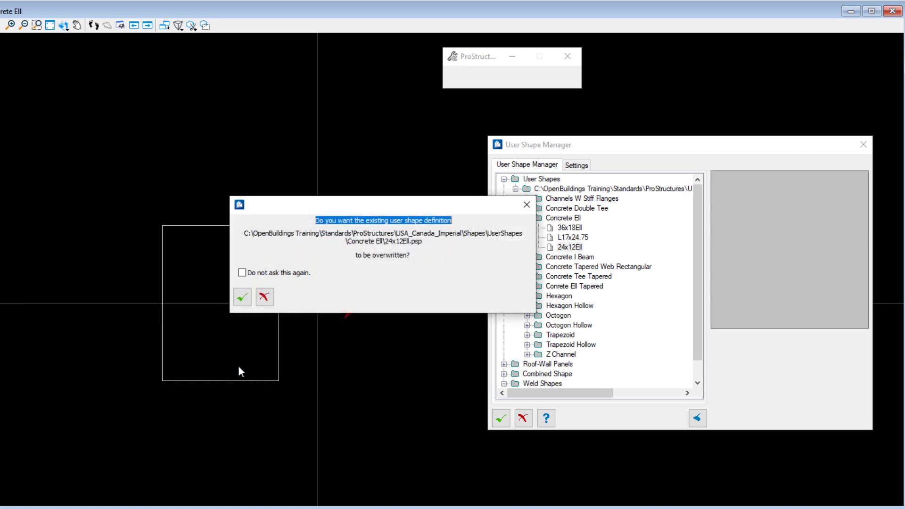
click(243, 297)
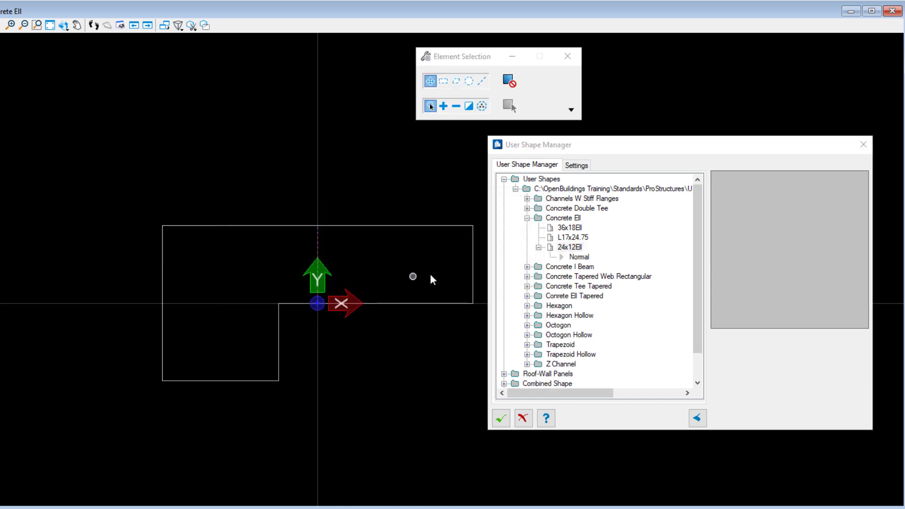
- Preview the normal resolution of 24x12Ell, set the shape system to Concrete and confirm the User Shape Manager
click(580, 257)
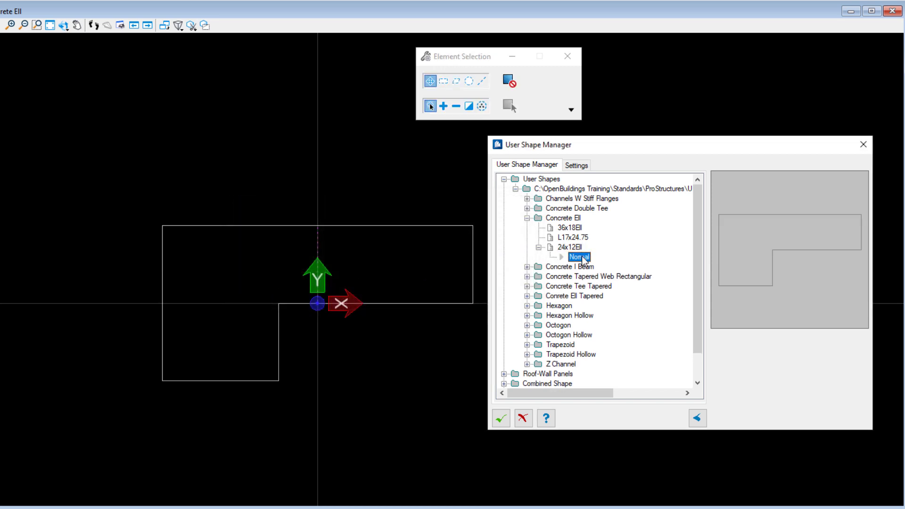
click(580, 170)
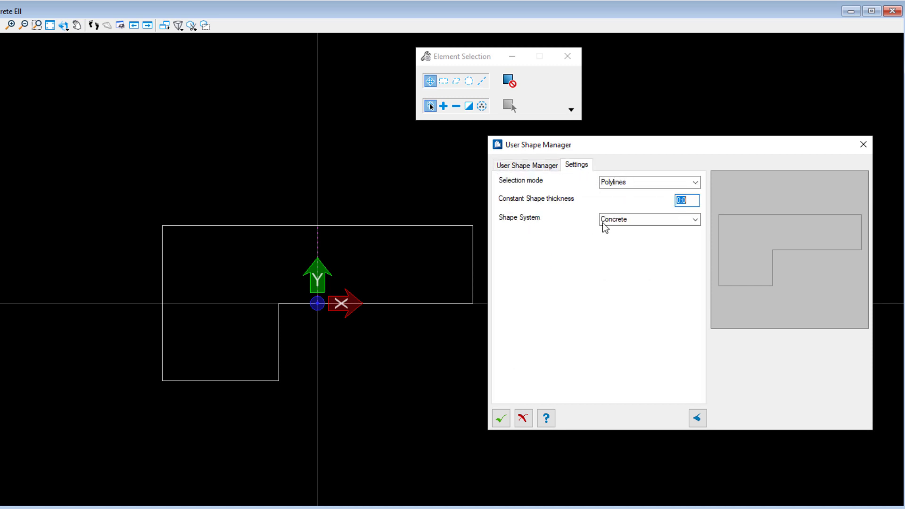
click(695, 221)
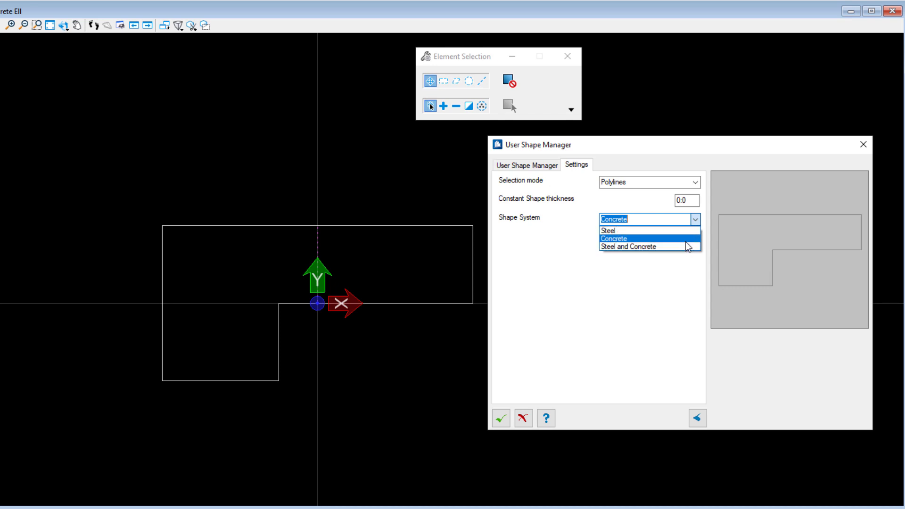
click(684, 239)
click(501, 418)
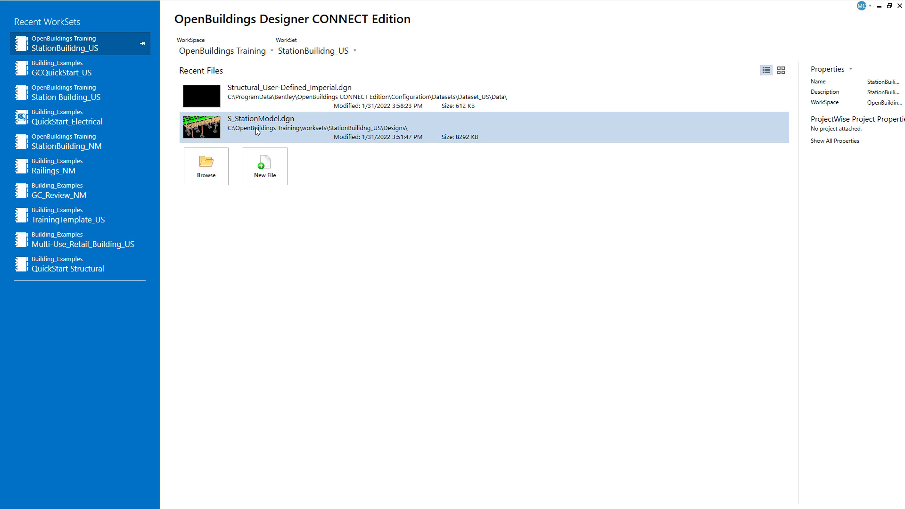
- Open S_StationModel.dgn and start placing a concrete beam
click(256, 127)
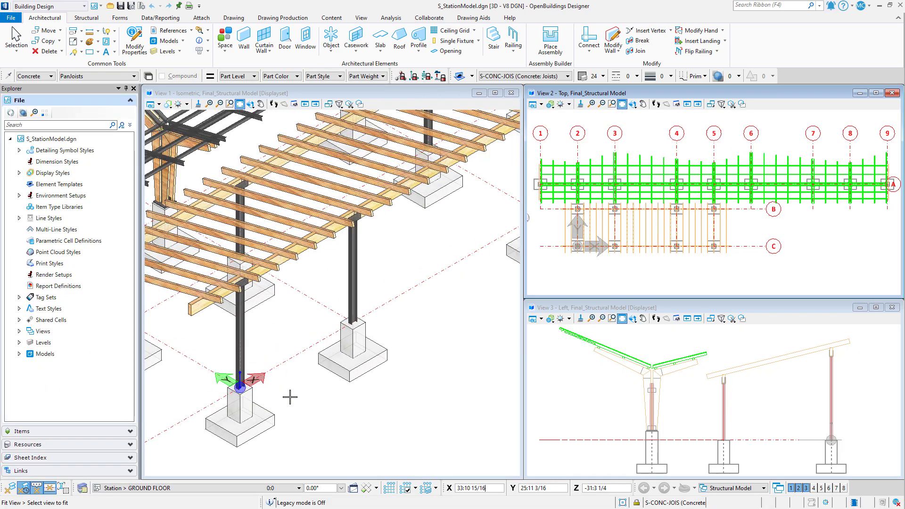
scroll(293, 395, up, 1)
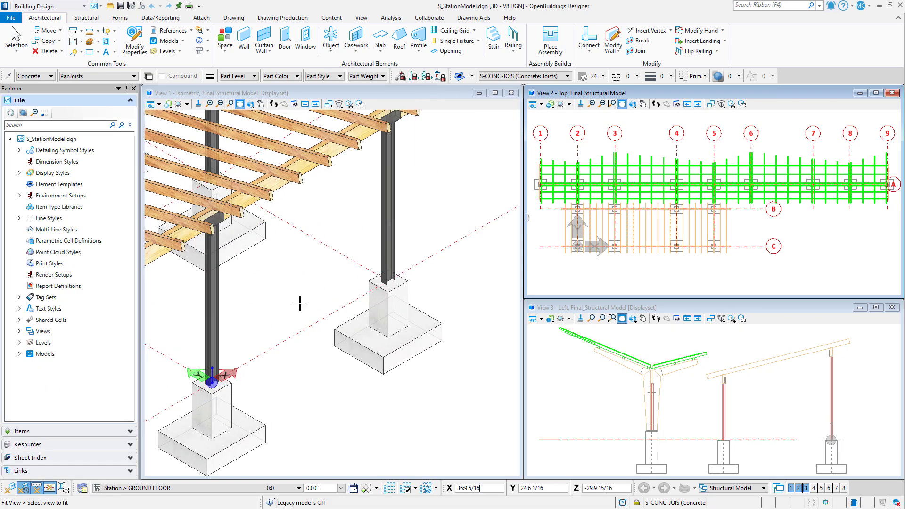
click(86, 18)
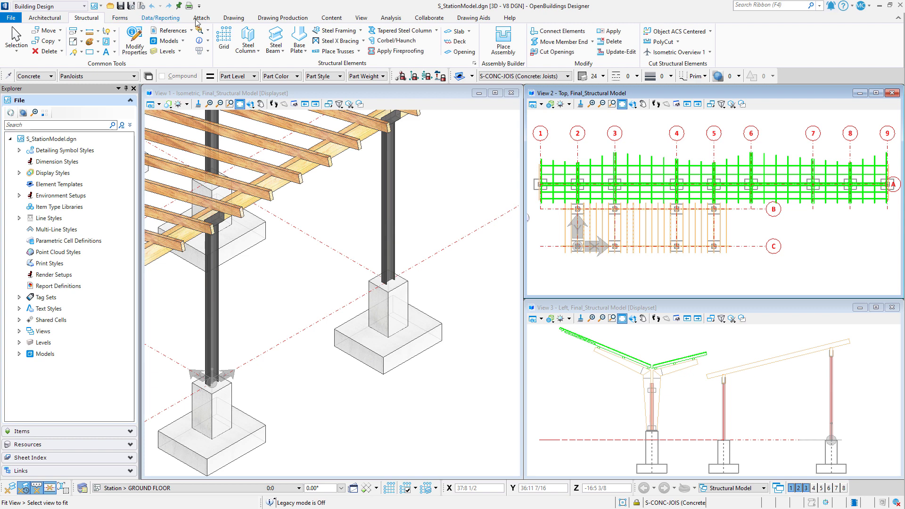
click(277, 49)
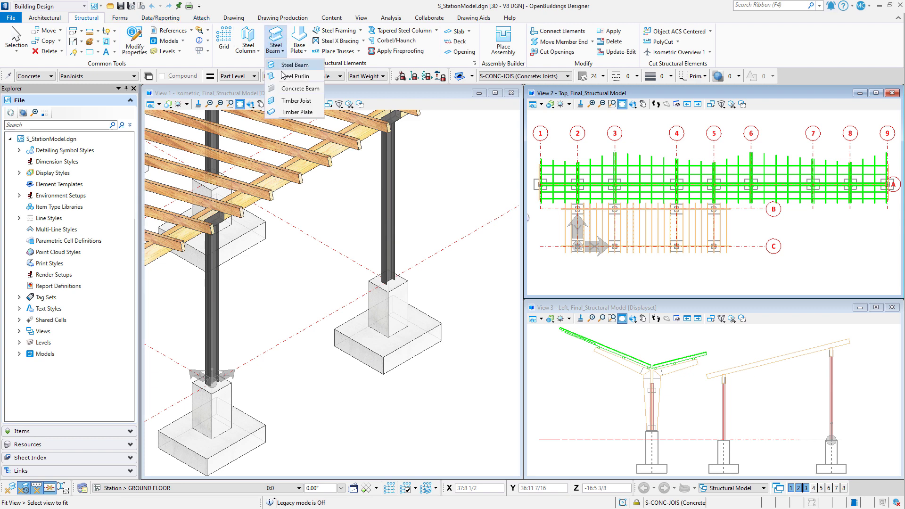
click(284, 89)
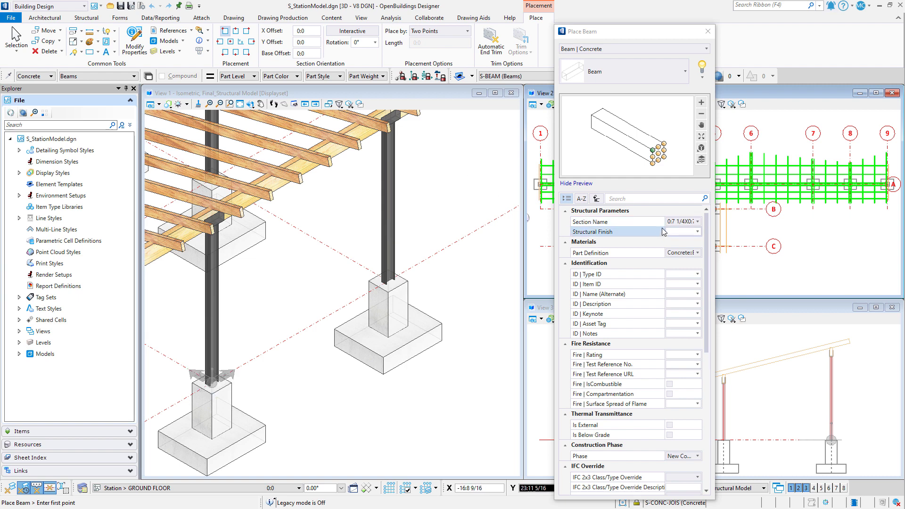
- Set the concrete beam's section to 24X12ELL from the CONCRETE ELL user shapes in the section library
drag(664, 222, 639, 222)
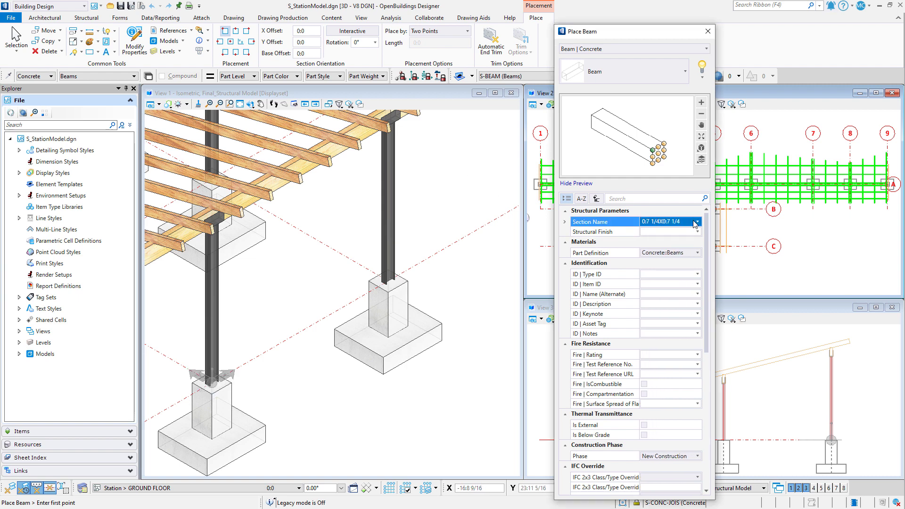
click(697, 221)
click(654, 231)
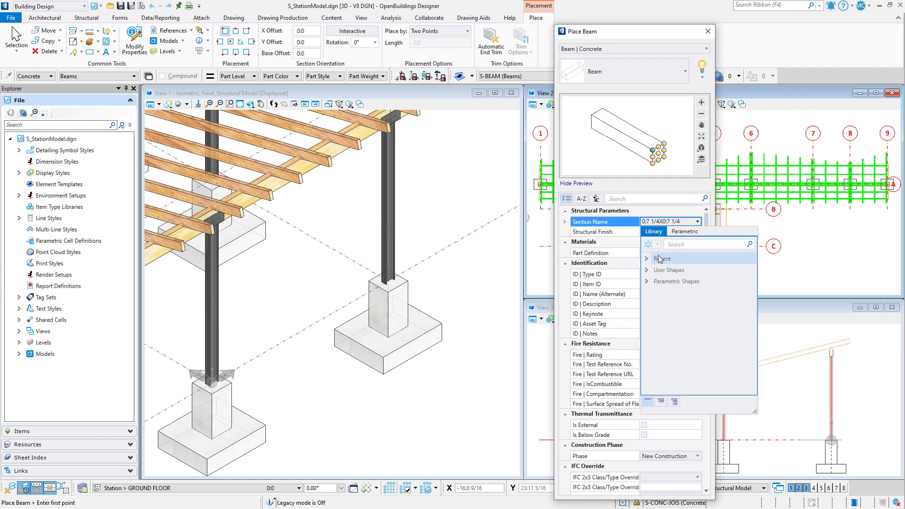
click(646, 270)
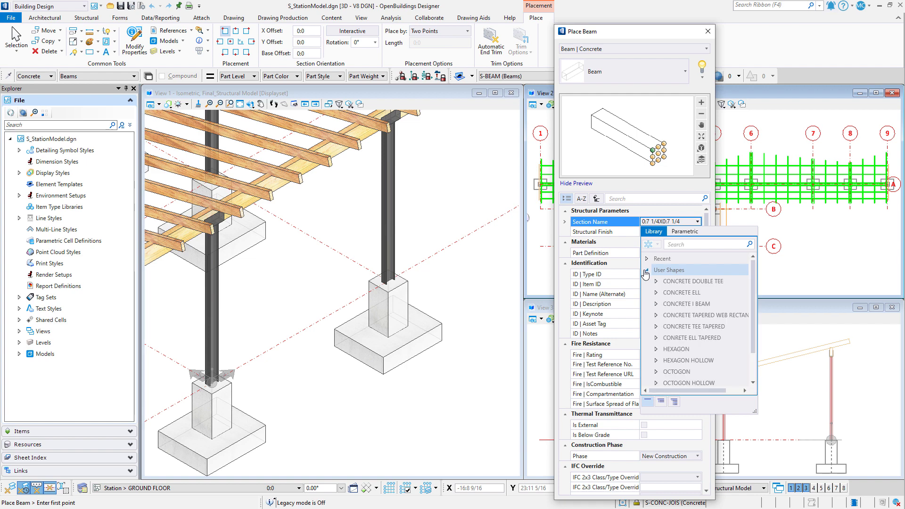
click(655, 294)
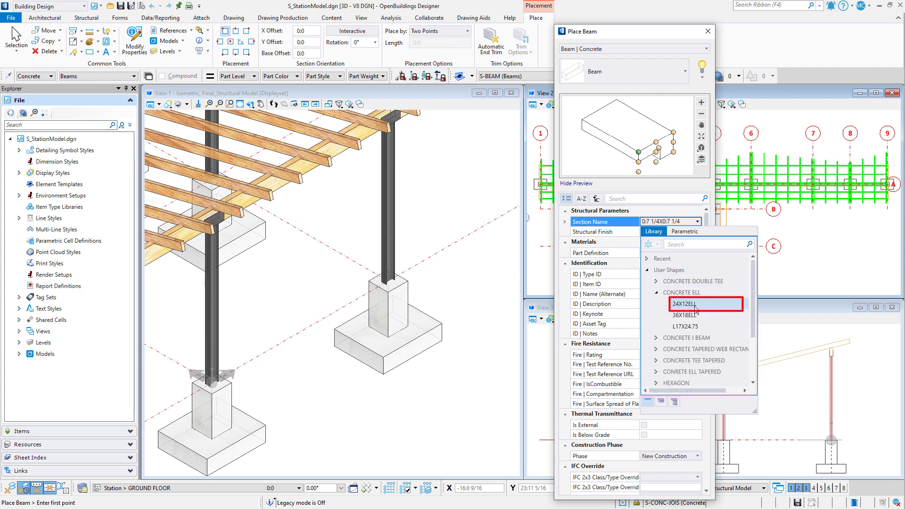
click(695, 305)
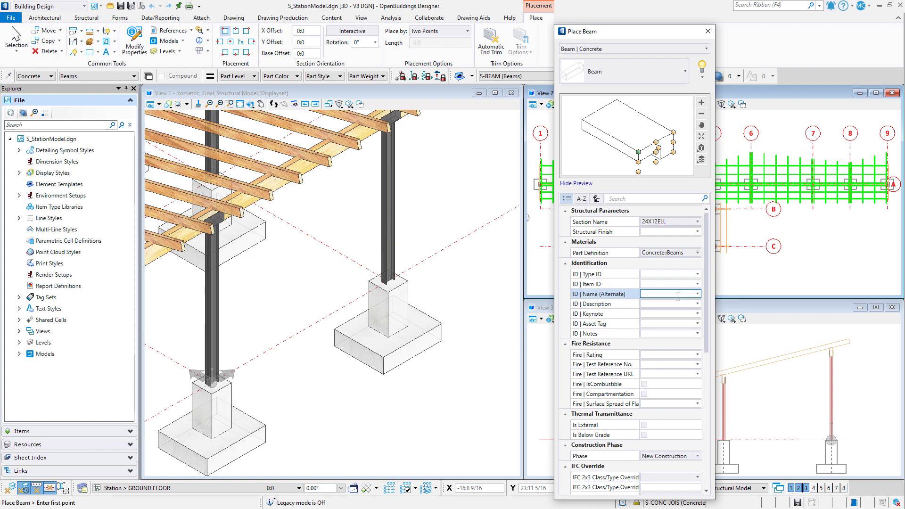
- Set the section's upper-right corner as the placement point and place the beam between the tops of the two front concrete piers
click(674, 134)
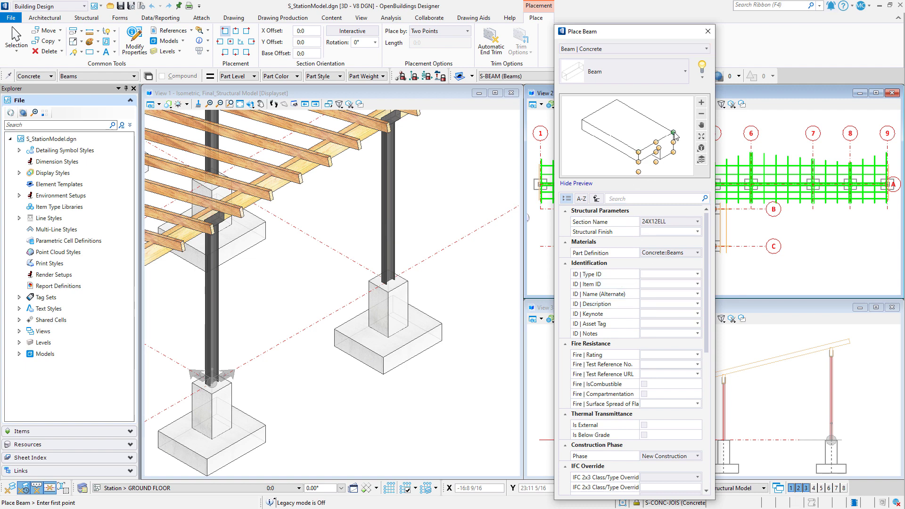
click(234, 379)
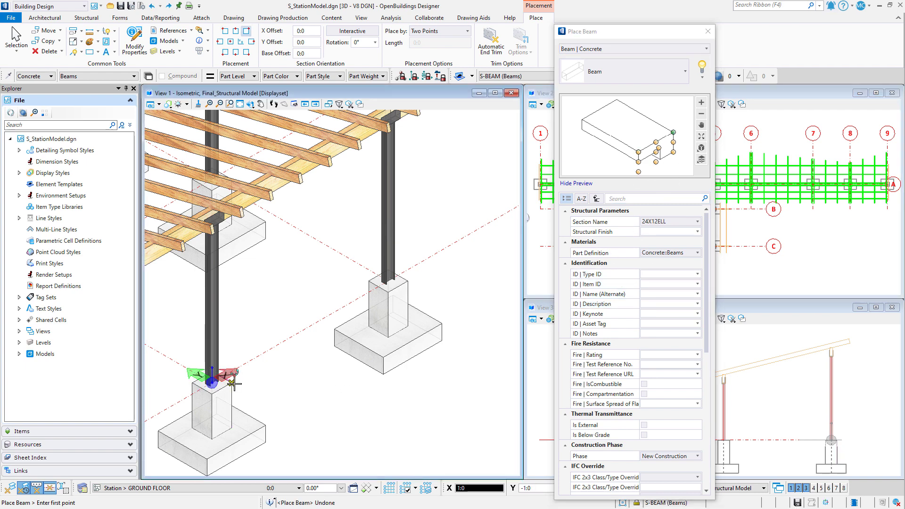
click(389, 290)
right_click(441, 276)
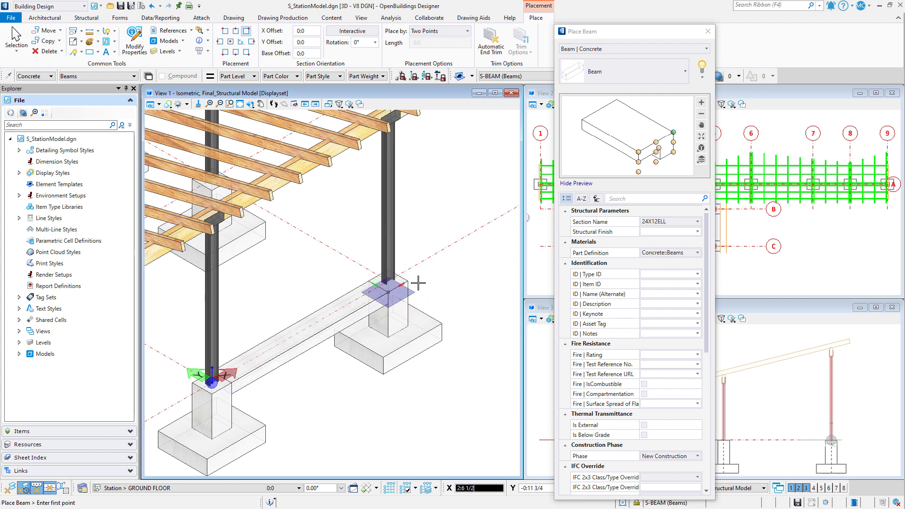